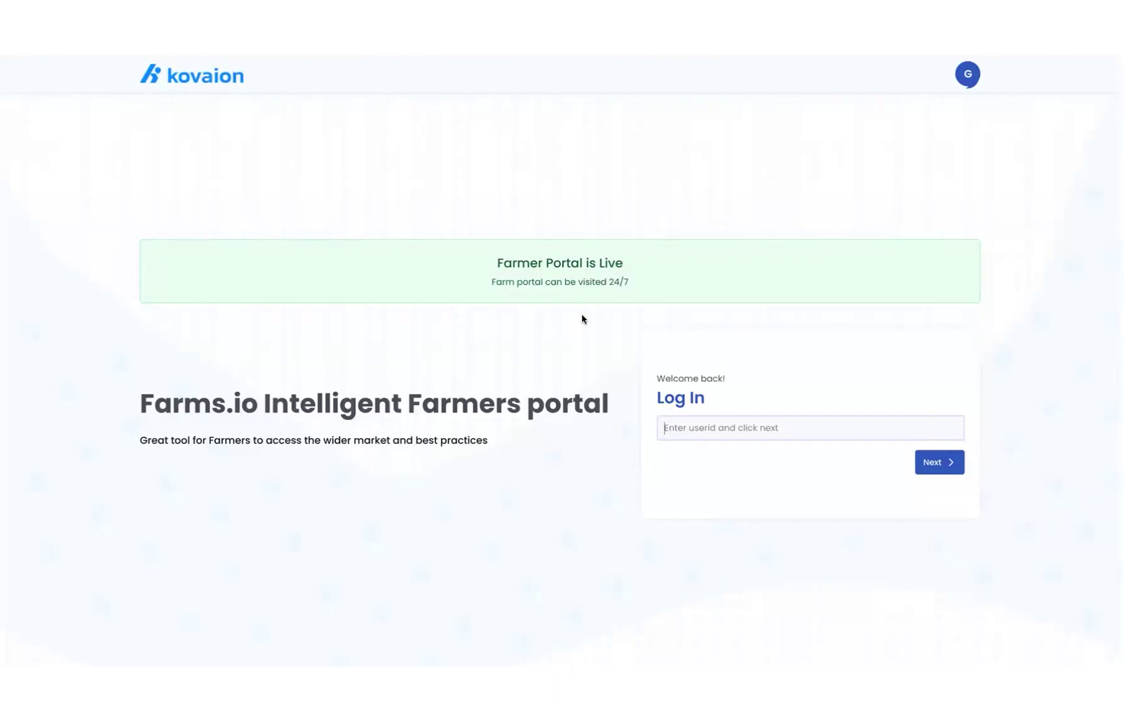
Step: Log in to the Farmers portal with the saved user's e-mail as user ID and the account password
{"action": "left_click", "coordinate": [719, 426]}
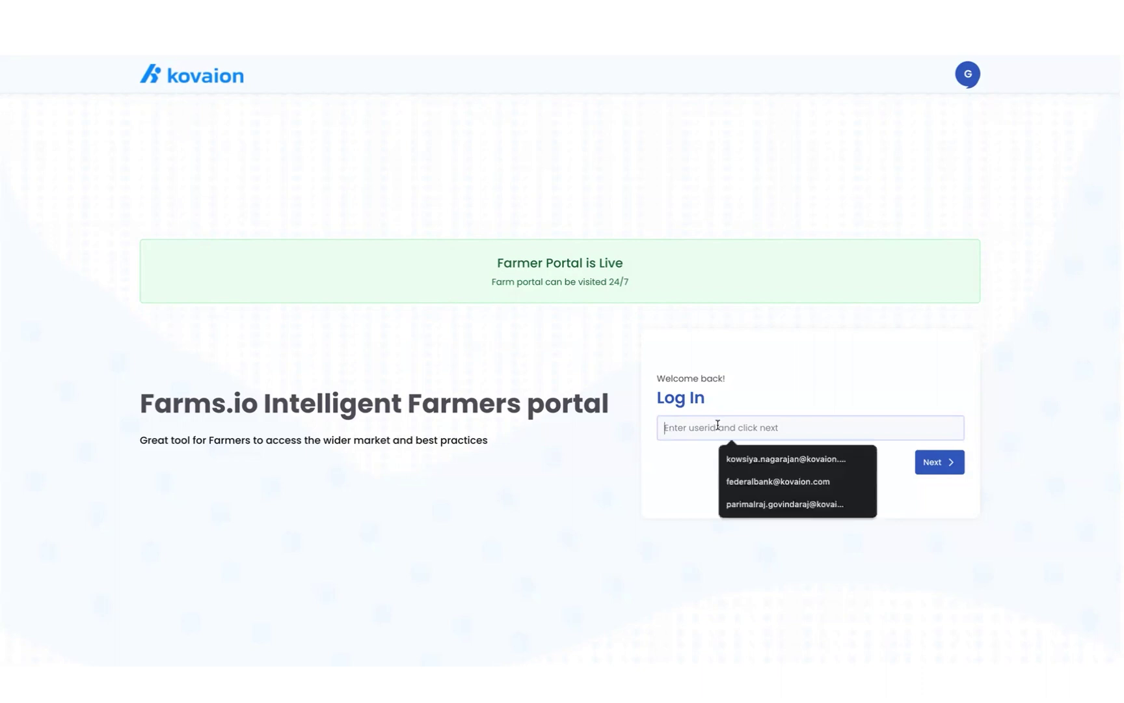
{"action": "left_click", "coordinate": [786, 504]}
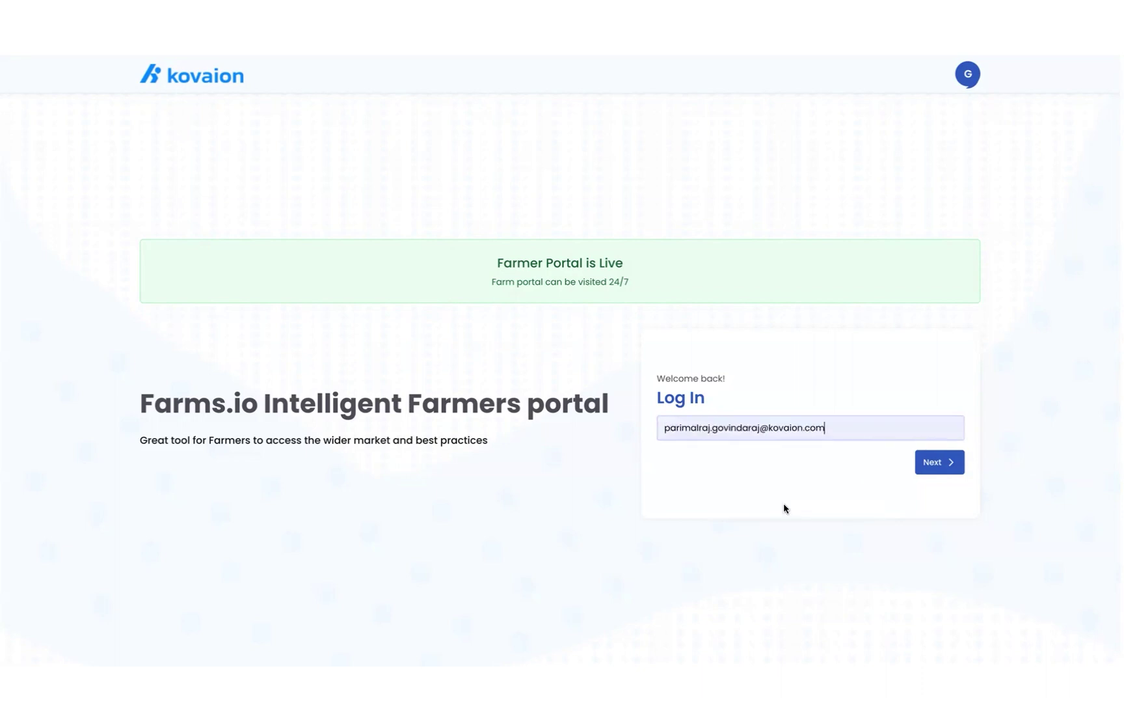
{"action": "left_click", "coordinate": [935, 463]}
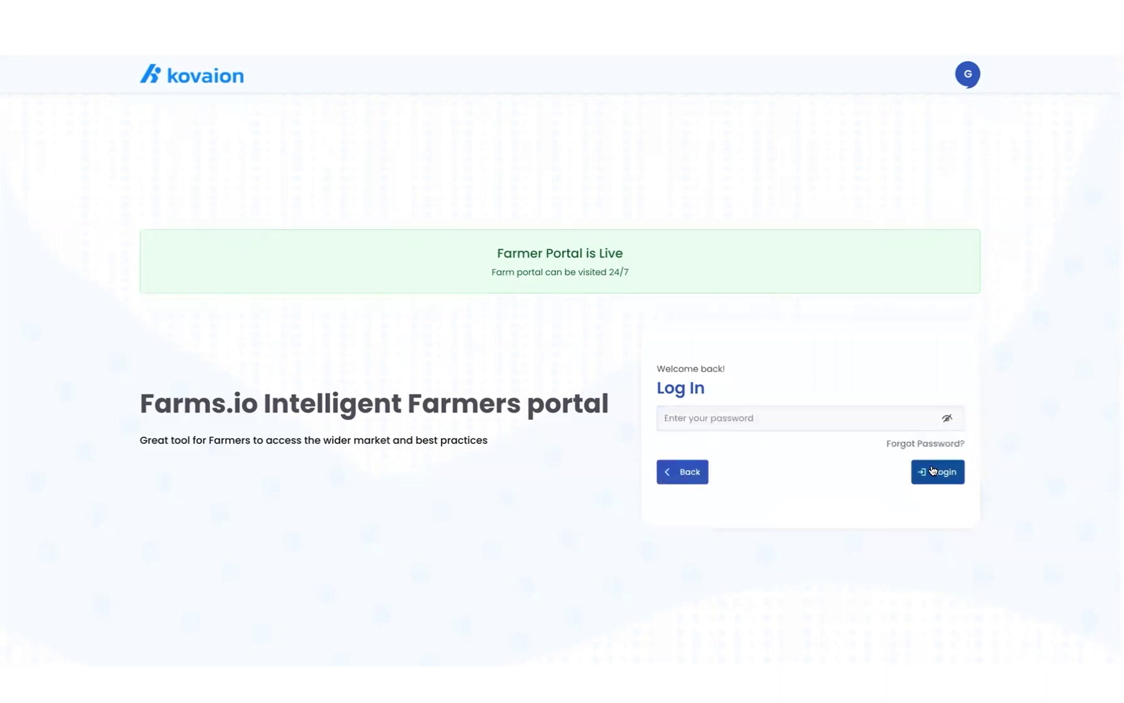
{"action": "left_click", "coordinate": [777, 421]}
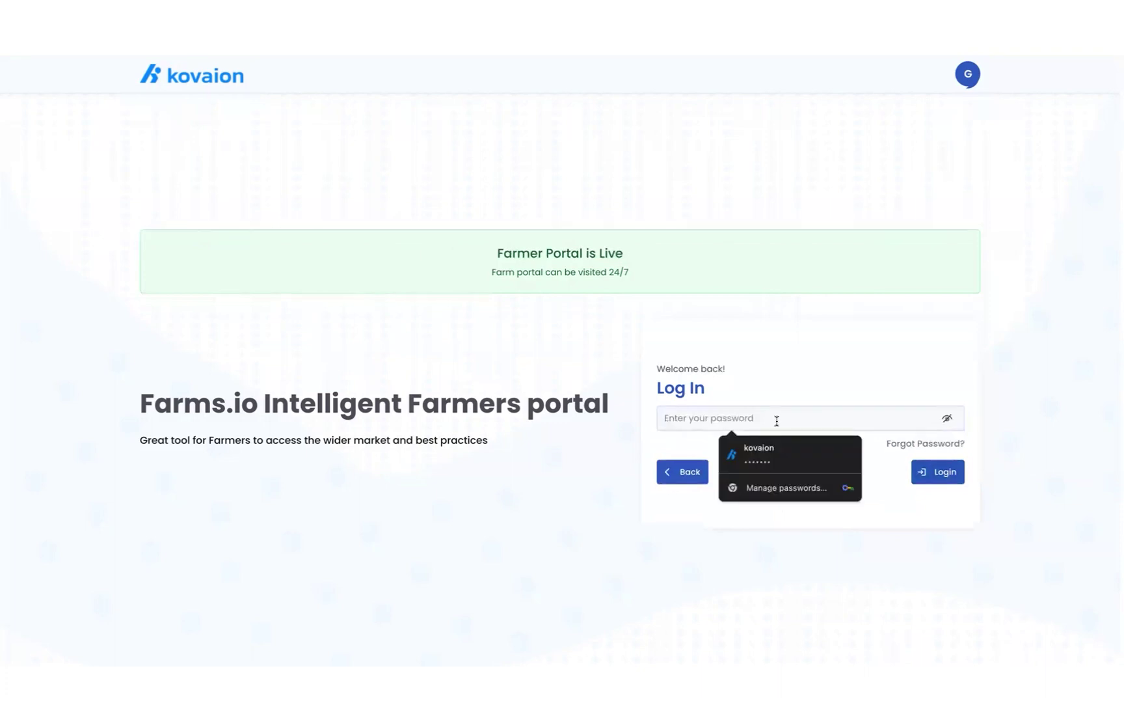
{"action": "type", "text": "•••••"}
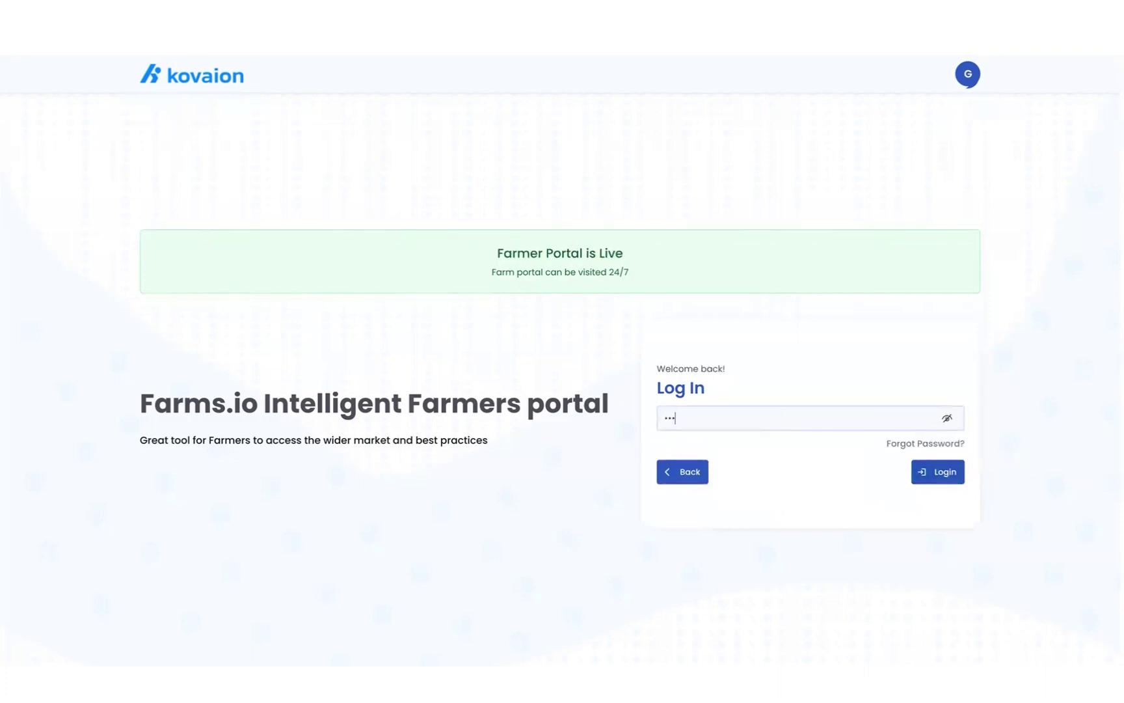
{"action": "type", "text": "••••"}
{"action": "left_click", "coordinate": [931, 473]}
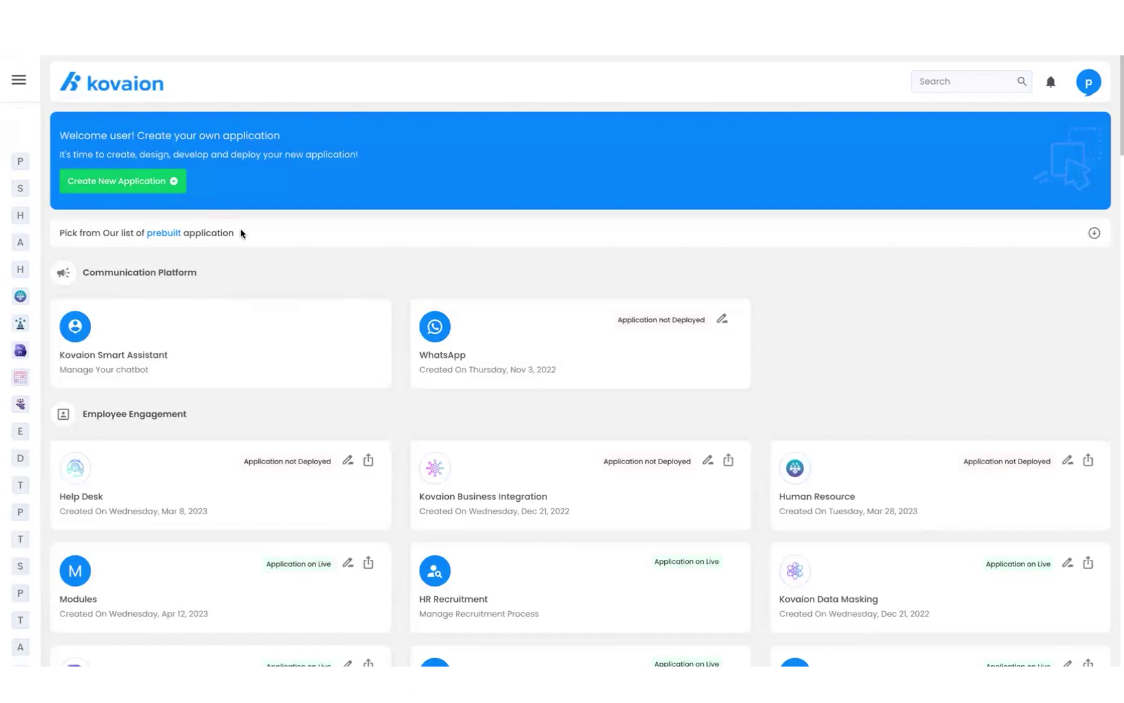
Step: Start a new application named "Notes making app" and set its category to Employee Engagement
{"action": "left_click", "coordinate": [138, 183]}
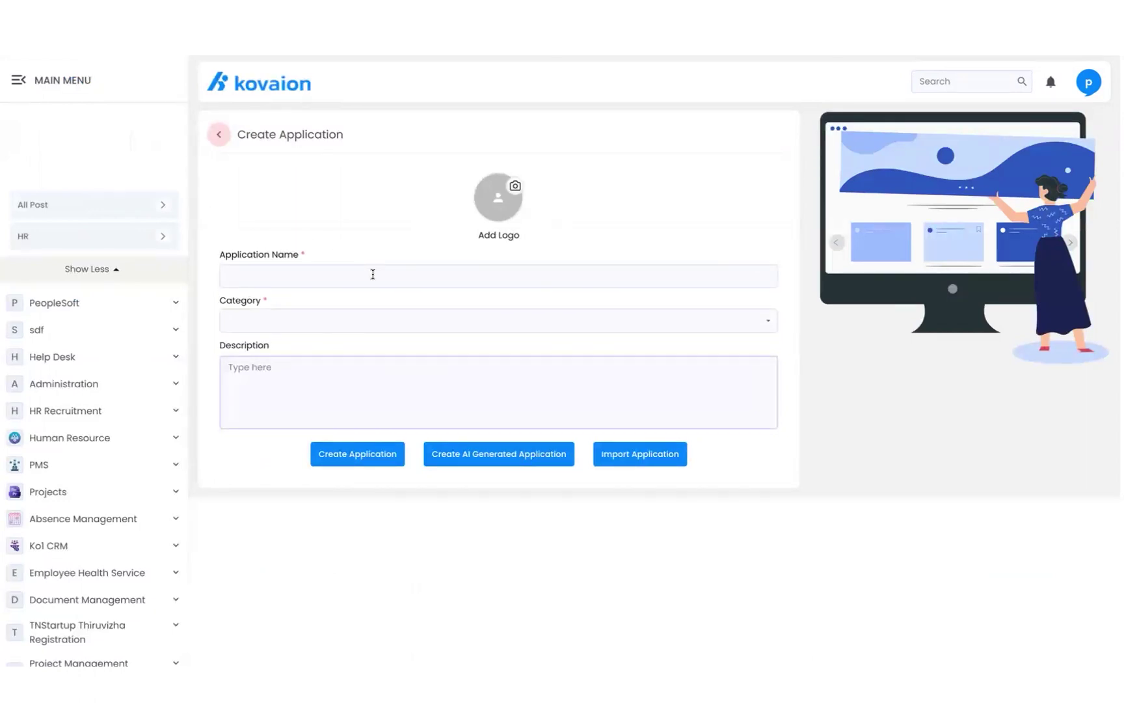
{"action": "left_click", "coordinate": [373, 274]}
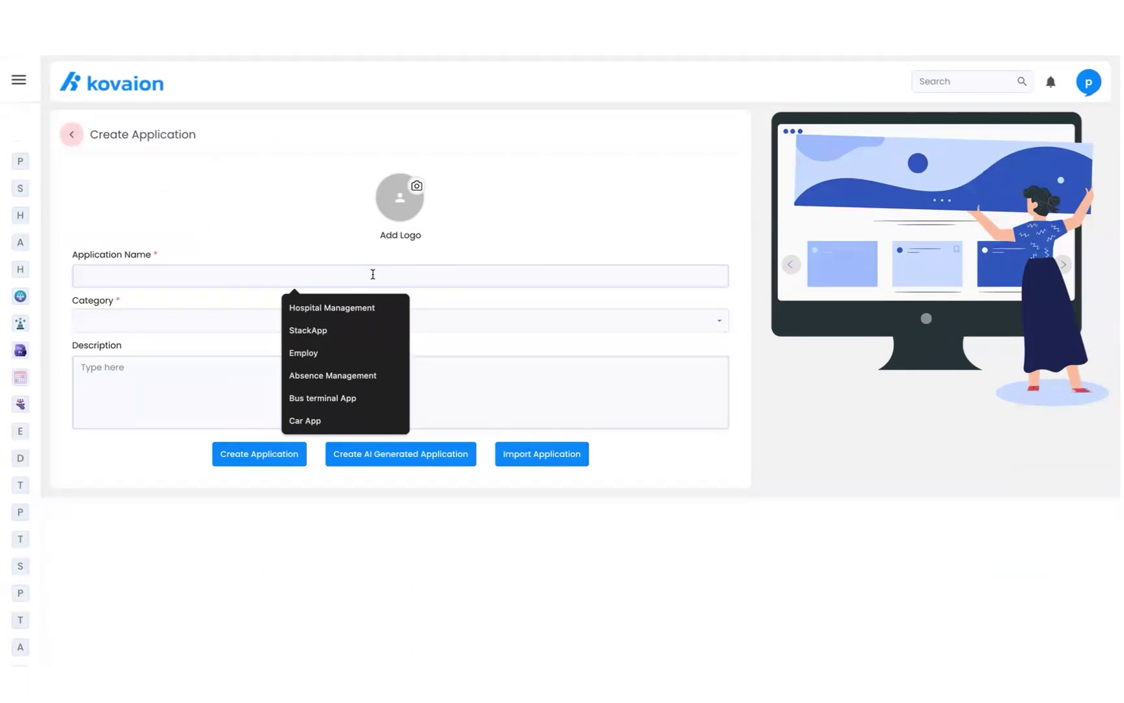
{"action": "type", "text": "Not"}
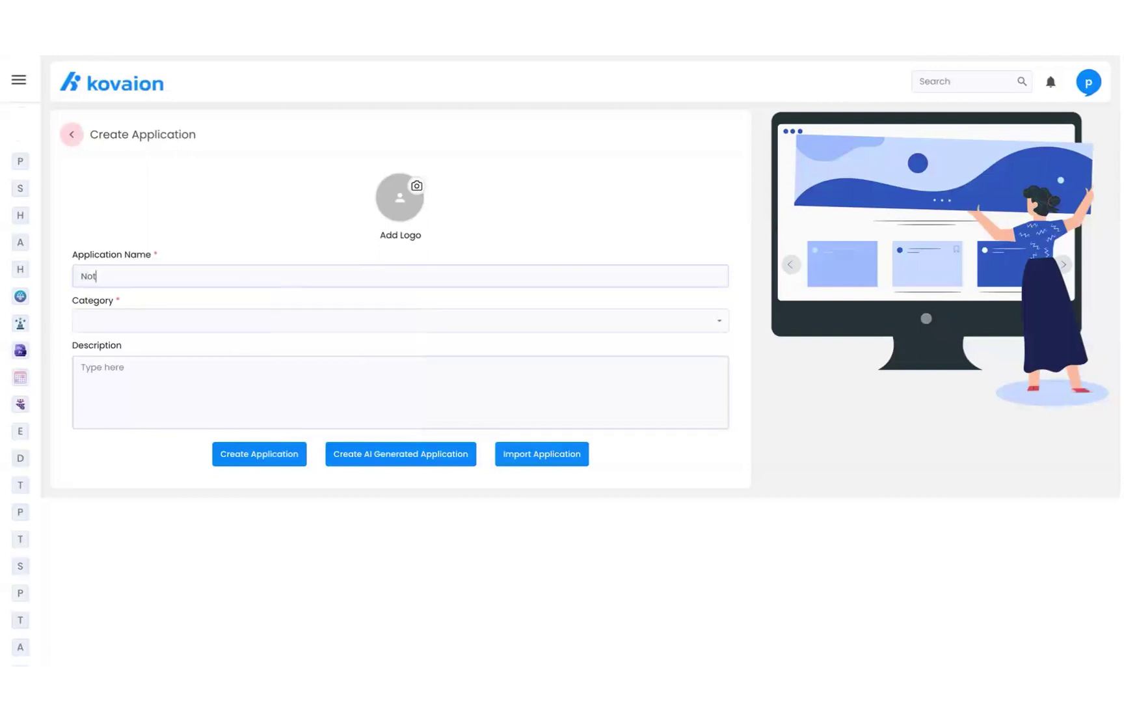
{"action": "type", "text": "es making app"}
{"action": "left_click", "coordinate": [359, 325]}
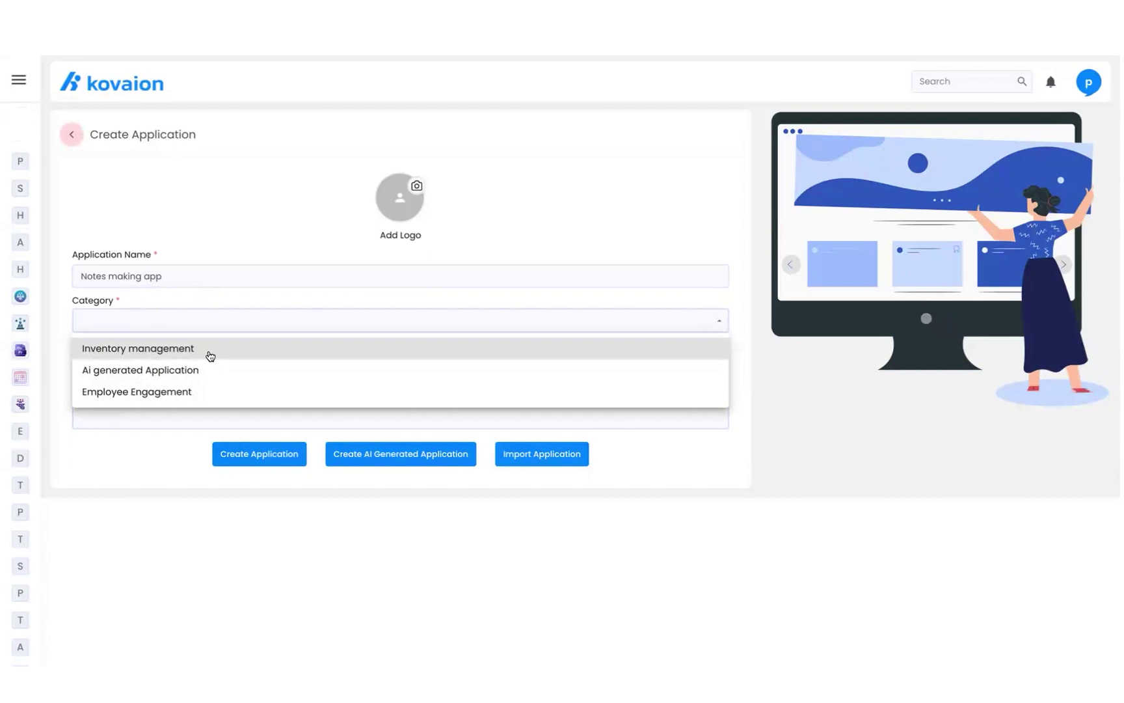
{"action": "left_click", "coordinate": [187, 392]}
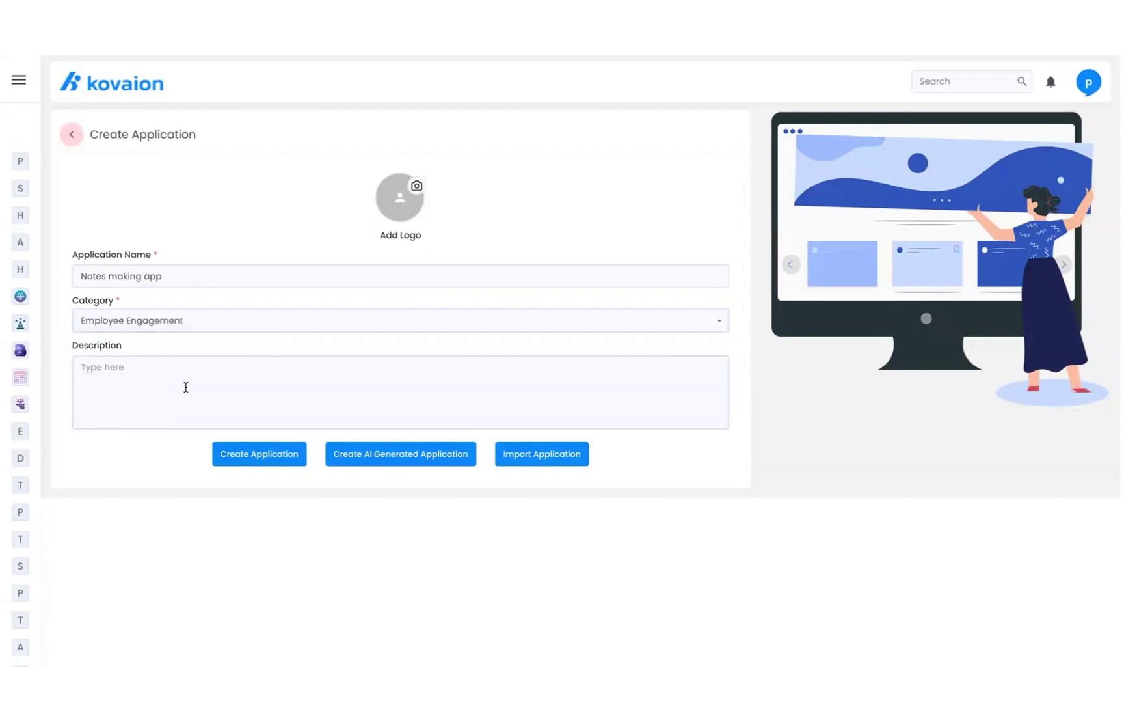
Step: Copy the application name into the description and create the app as an AI generated application
{"action": "left_click", "coordinate": [174, 276]}
{"action": "key", "text": "ctrl+a"}
{"action": "key", "text": "ctrl+c"}
{"action": "left_click", "coordinate": [123, 370]}
{"action": "key", "text": "ctrl+v"}
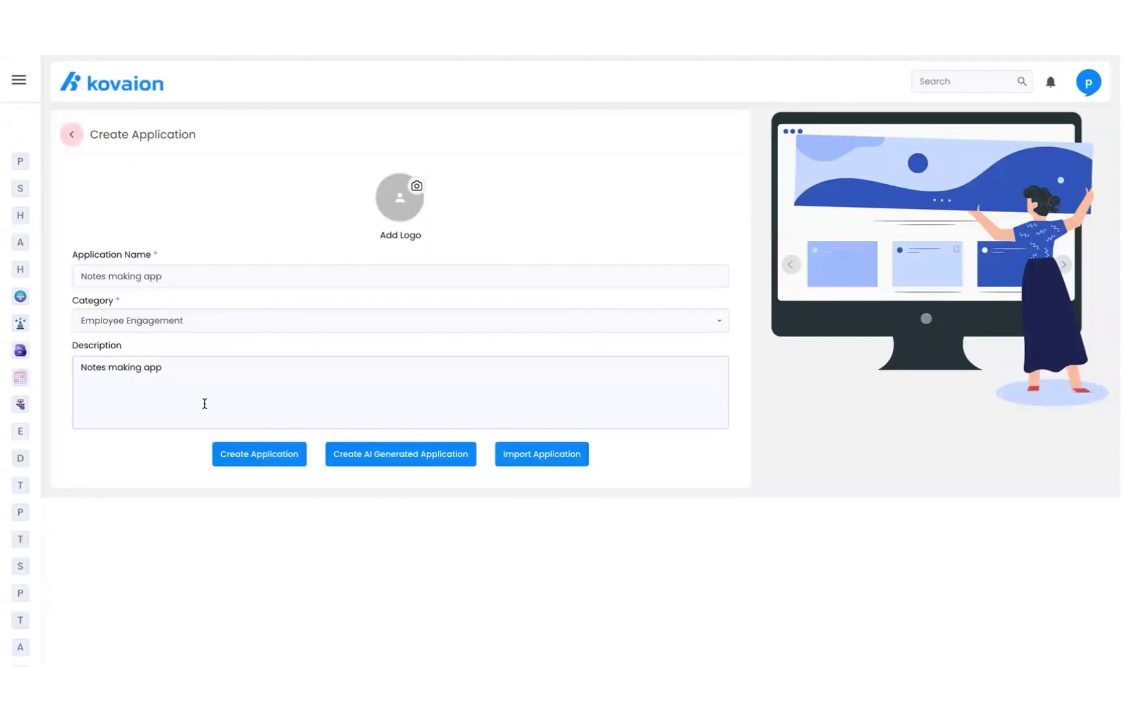
{"action": "left_click", "coordinate": [376, 458]}
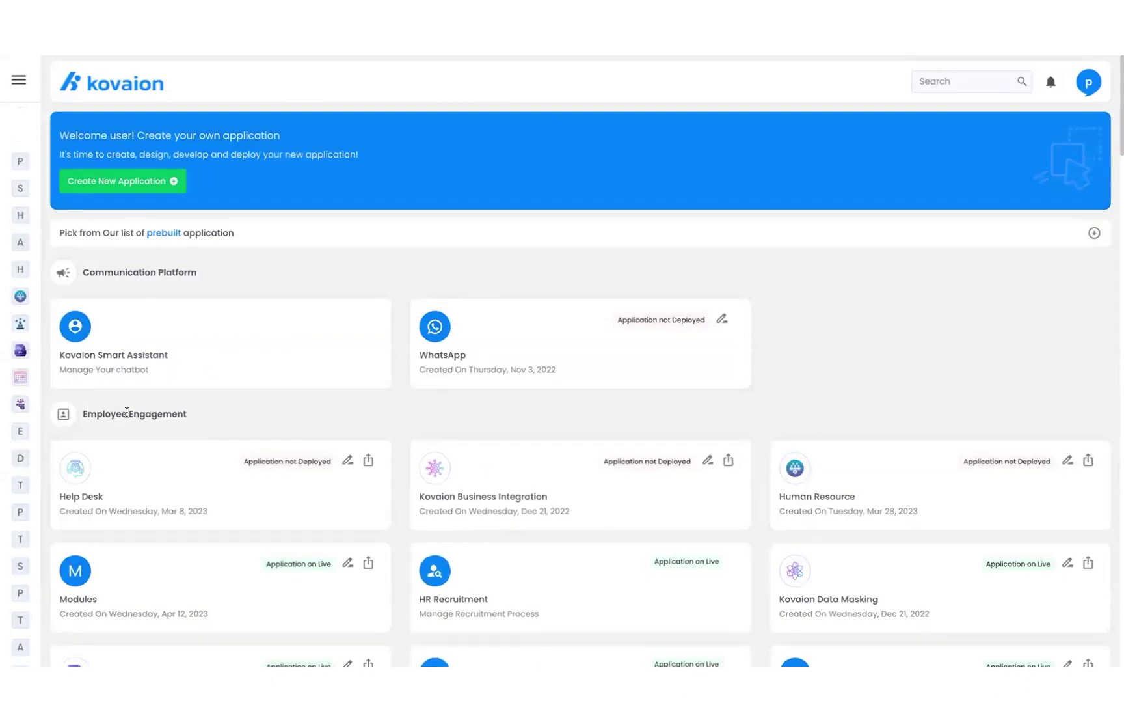
Step: Open the Notes Making App for editing from the Employee Engagement applications and open its Notes Form for customization
{"action": "scroll", "coordinate": [205, 431], "scroll_direction": "down", "scroll_amount": 15}
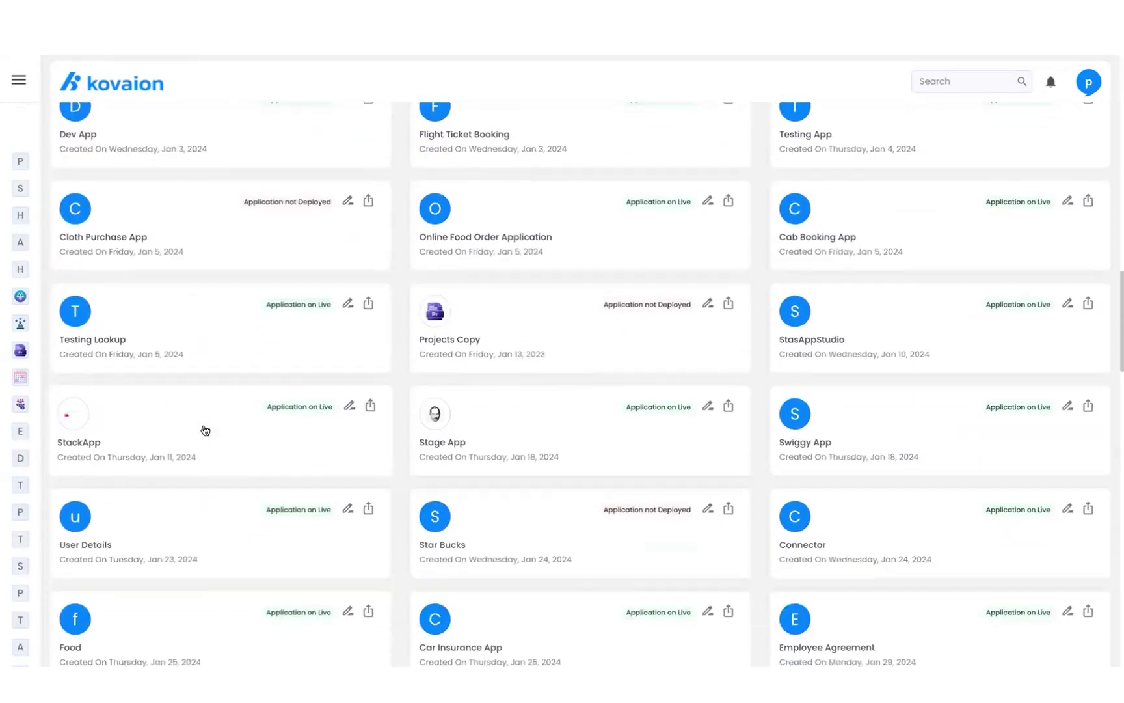
{"action": "scroll", "coordinate": [205, 431], "scroll_direction": "down", "scroll_amount": 17}
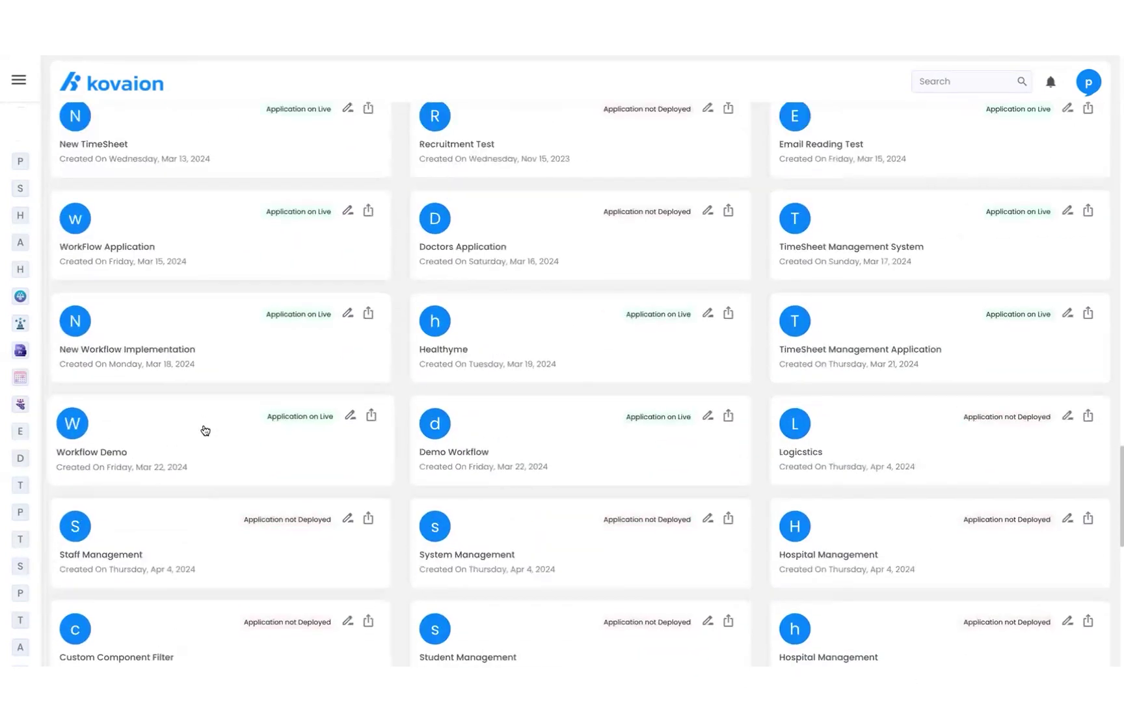
{"action": "scroll", "coordinate": [205, 430], "scroll_direction": "down", "scroll_amount": 10}
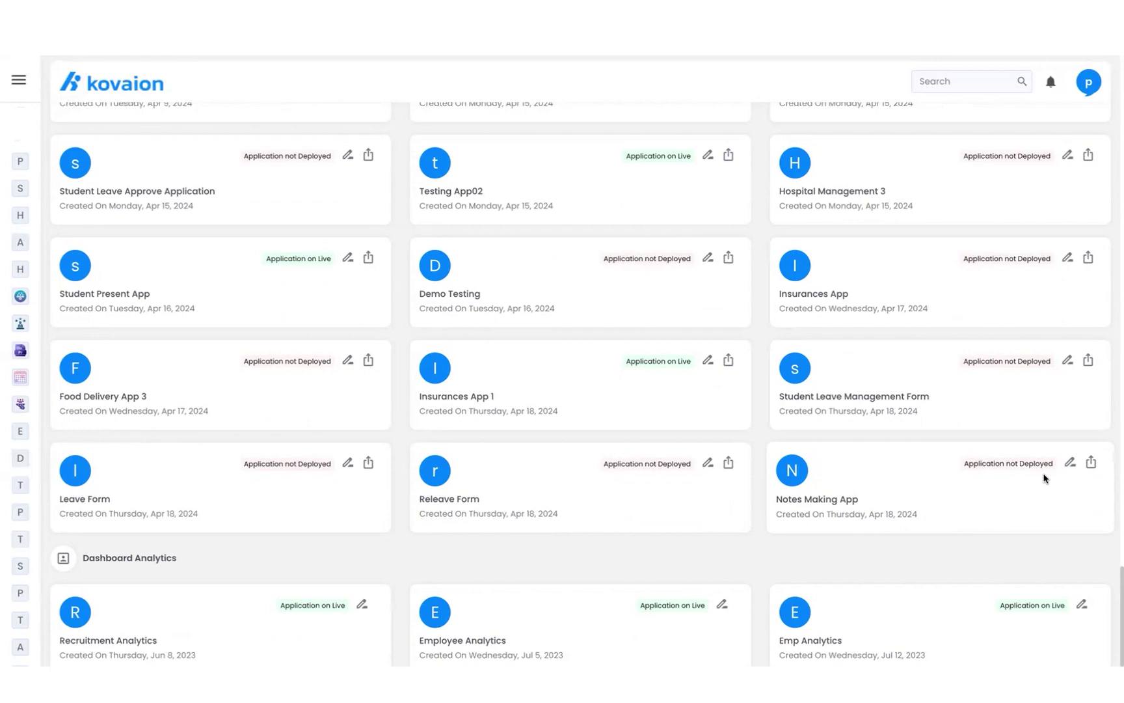
{"action": "left_click", "coordinate": [1069, 464]}
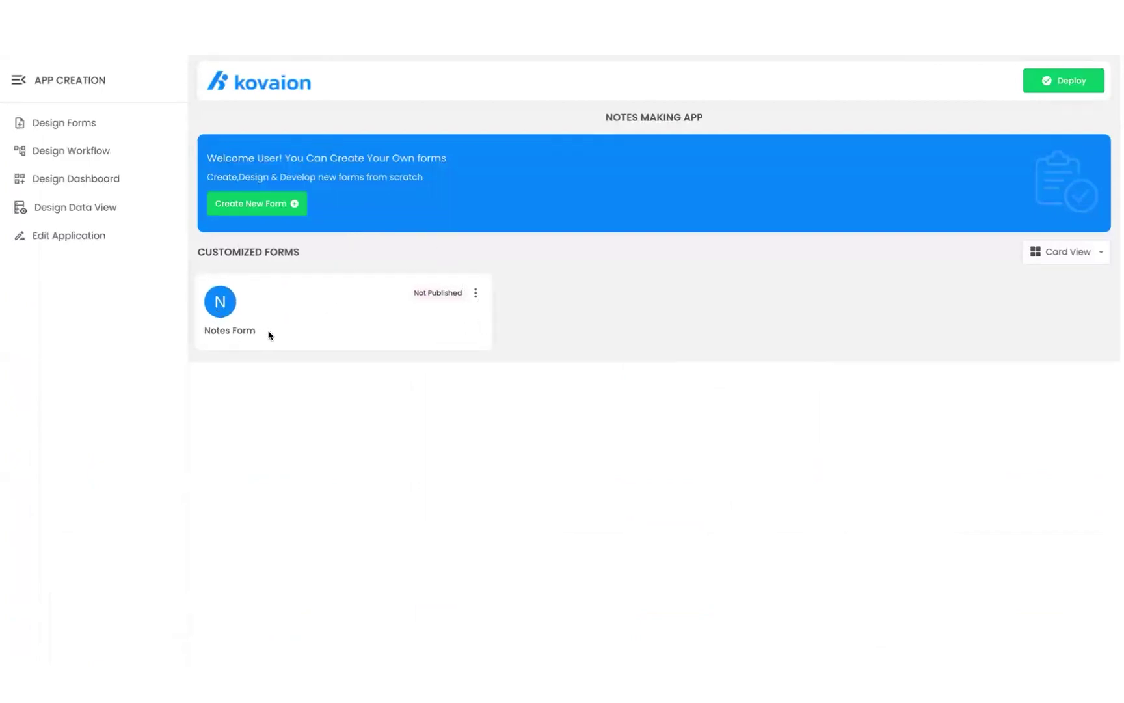
{"action": "left_click", "coordinate": [476, 294]}
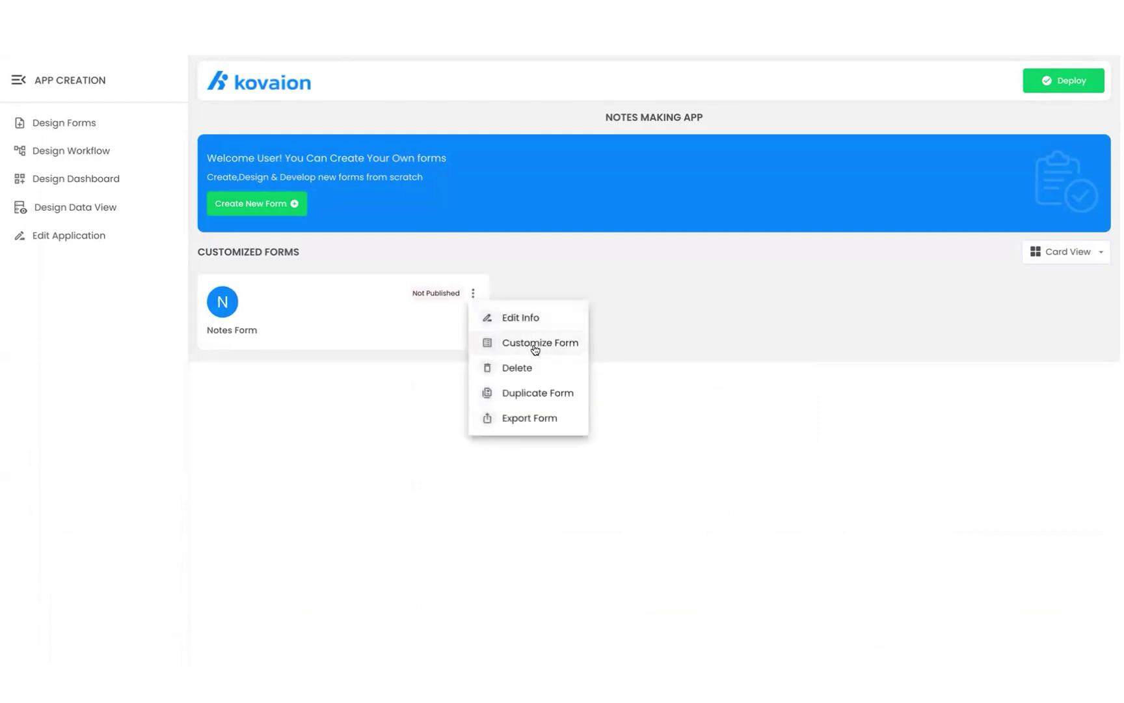
{"action": "left_click", "coordinate": [534, 349]}
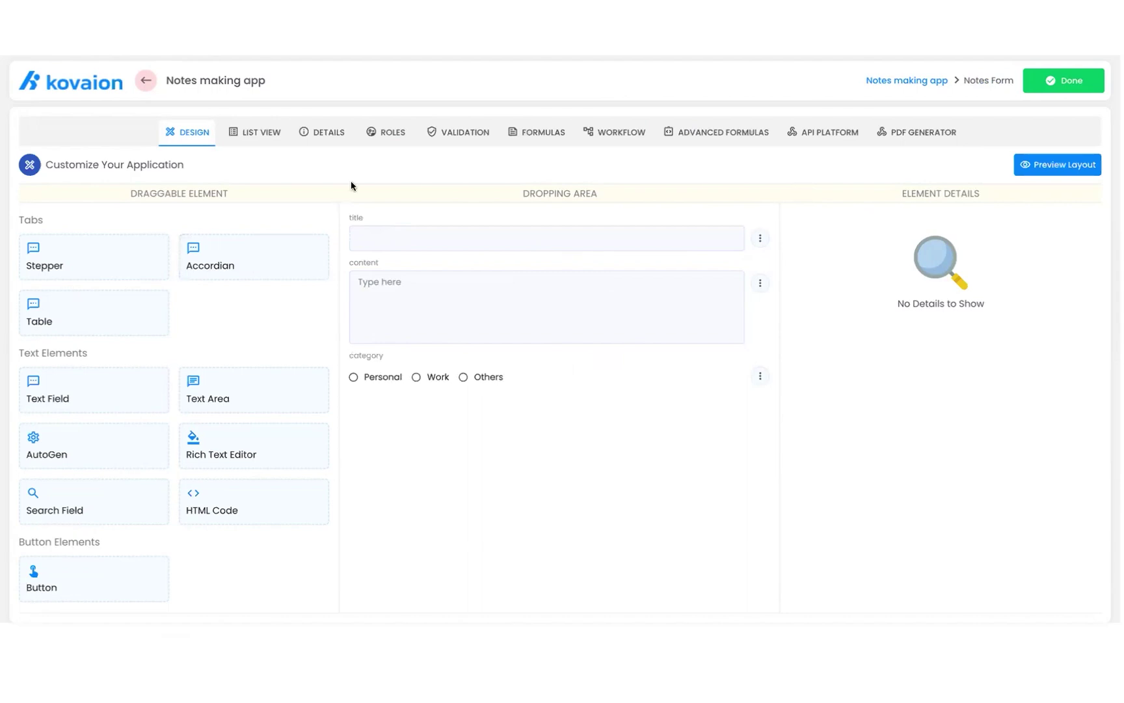
Step: Examine the element details of the title and content fields in the Notes Form, and finish customizing the form
{"action": "left_click", "coordinate": [760, 239]}
{"action": "left_click", "coordinate": [715, 240]}
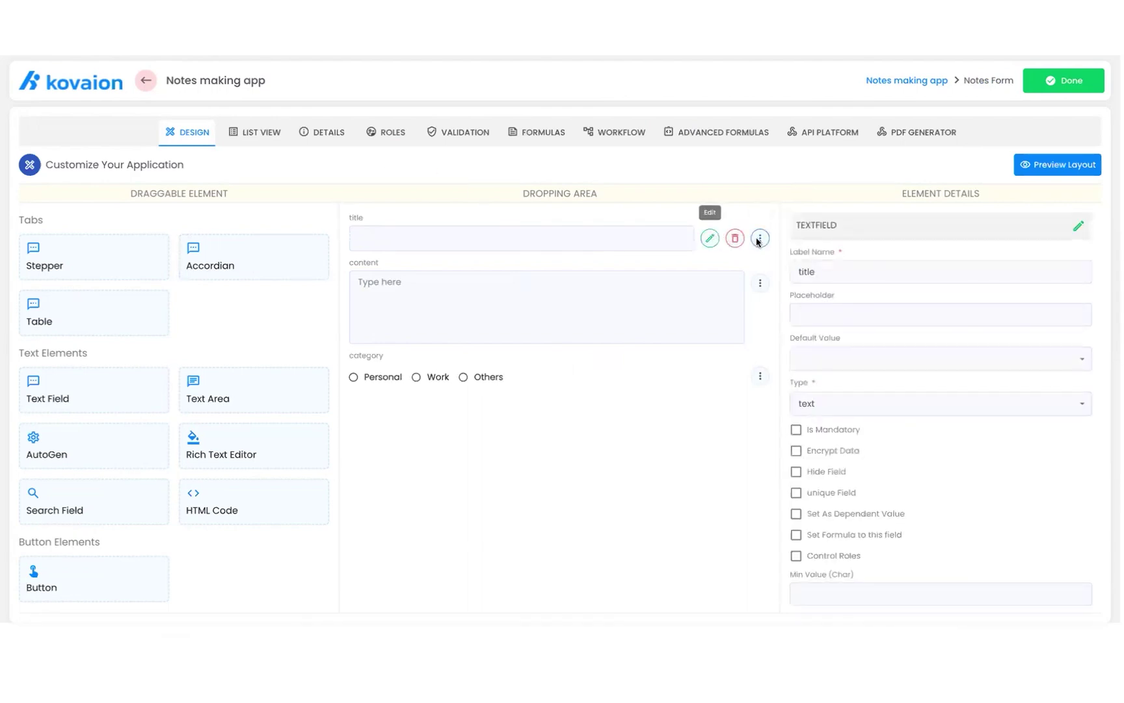
{"action": "scroll", "coordinate": [876, 285], "scroll_direction": "down", "scroll_amount": 2}
{"action": "scroll", "coordinate": [876, 285], "scroll_direction": "up", "scroll_amount": 2}
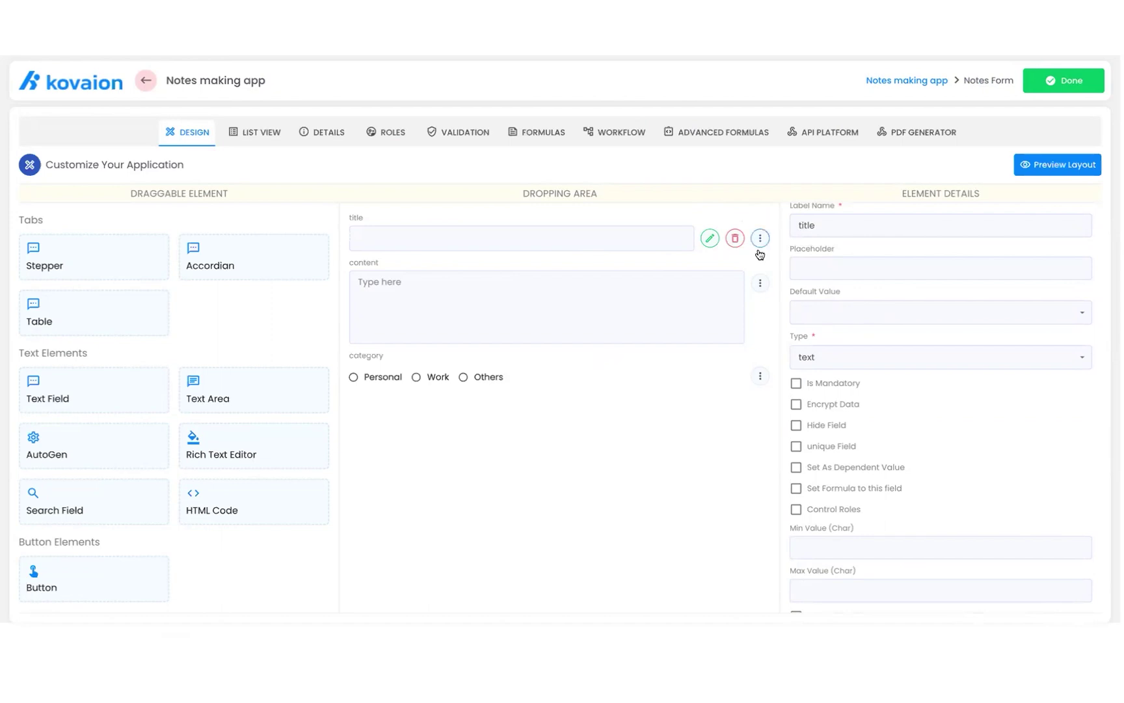
{"action": "left_click", "coordinate": [761, 284]}
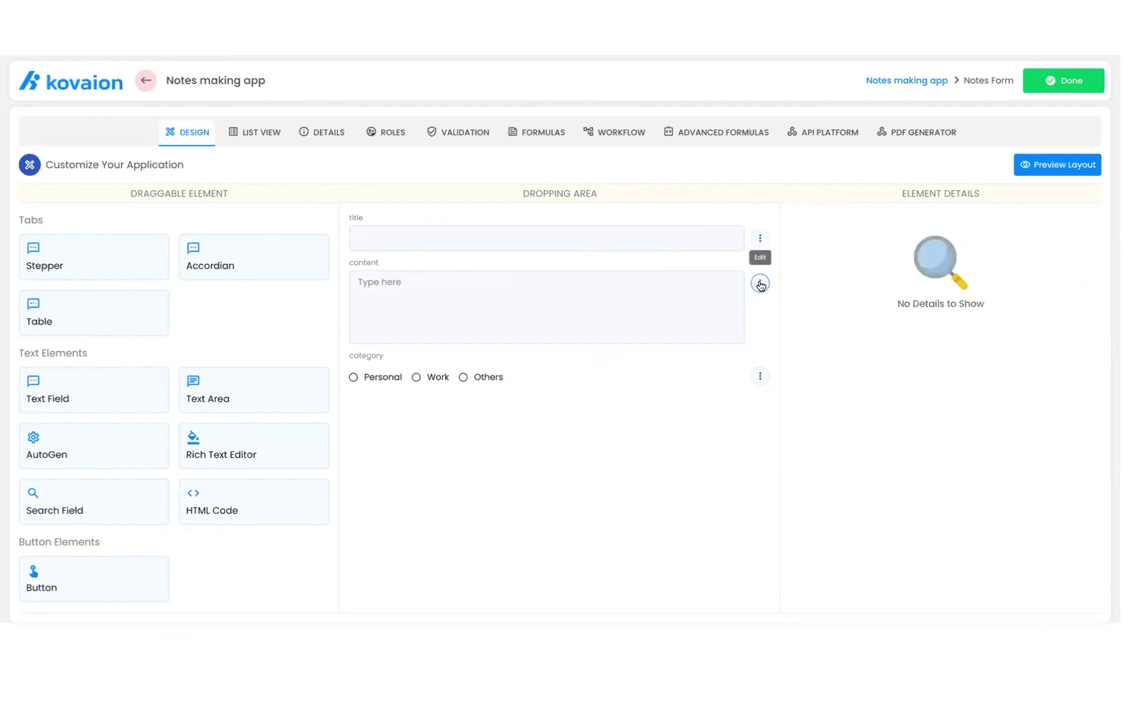
{"action": "left_click", "coordinate": [709, 283]}
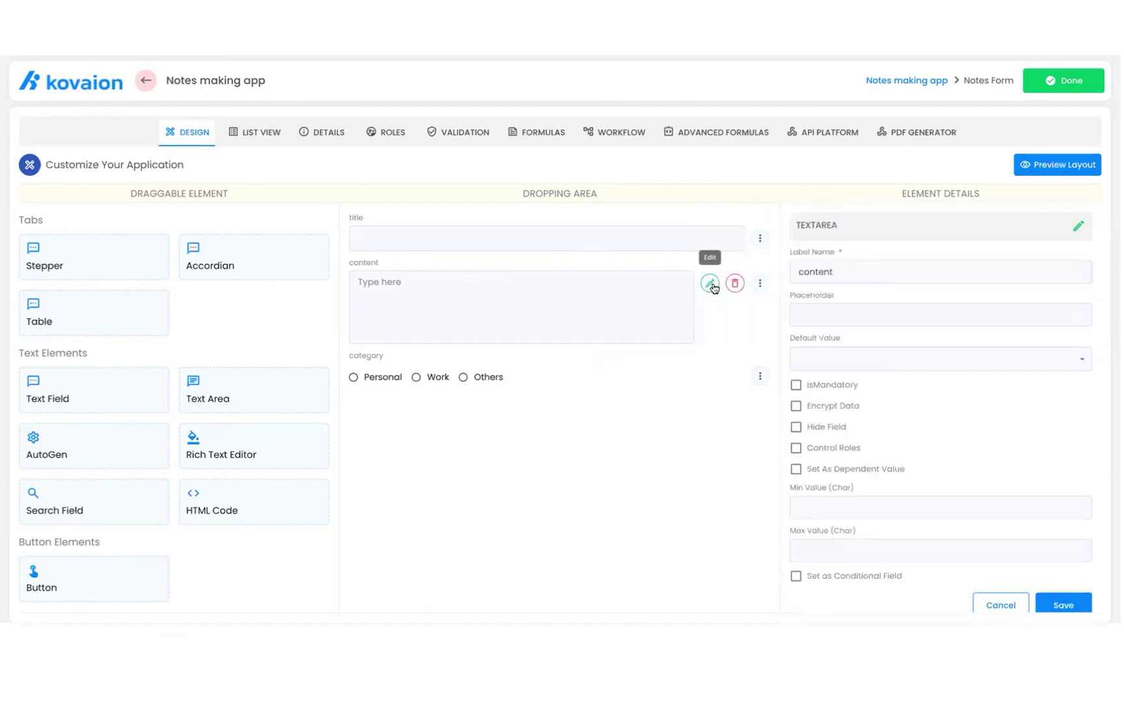
{"action": "scroll", "coordinate": [874, 286], "scroll_direction": "down", "scroll_amount": 1}
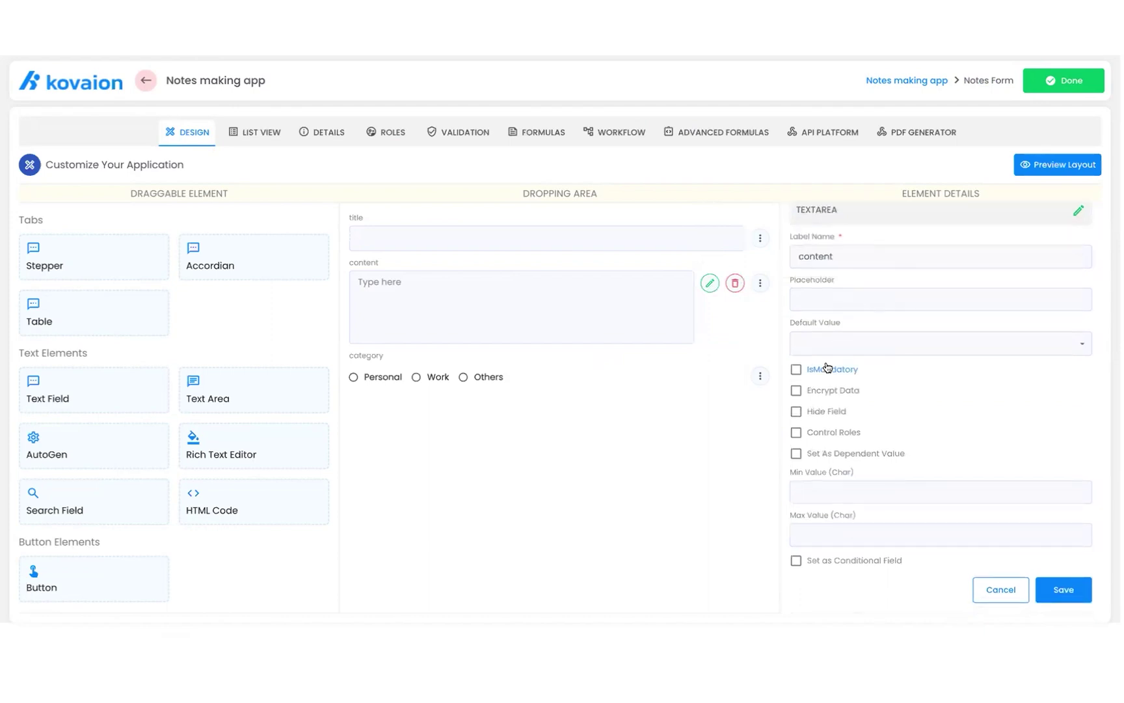
{"action": "scroll", "coordinate": [828, 365], "scroll_direction": "down", "scroll_amount": 1}
{"action": "scroll", "coordinate": [828, 367], "scroll_direction": "up", "scroll_amount": 2}
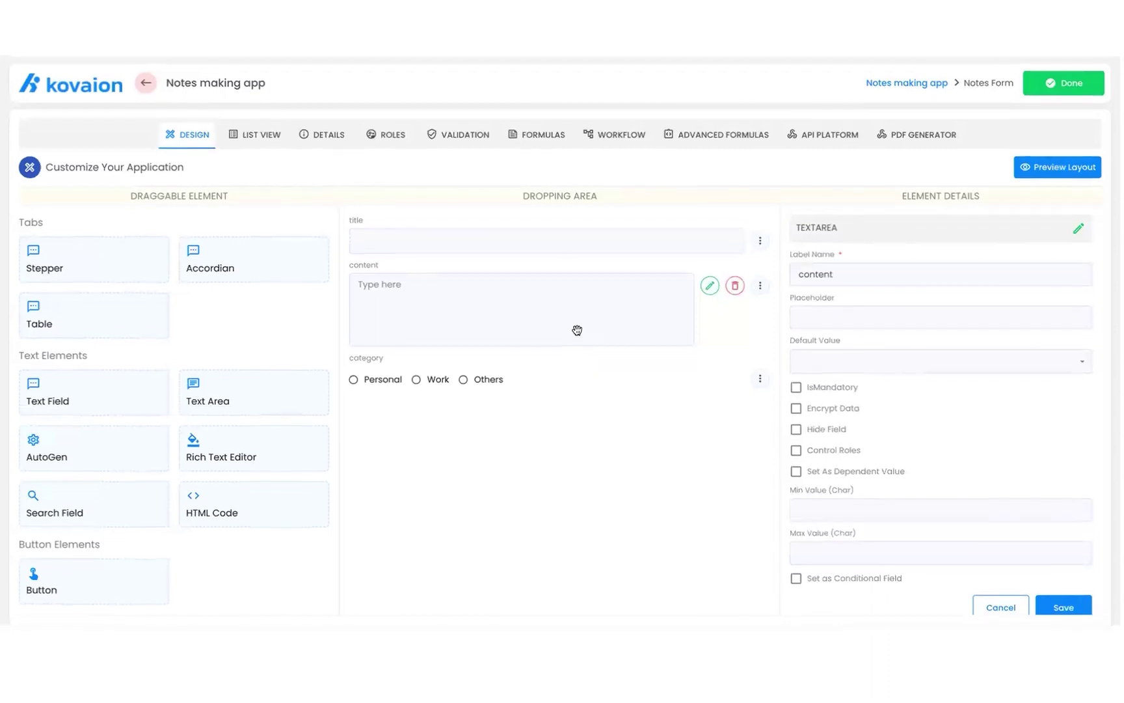
{"action": "left_click", "coordinate": [1077, 83]}
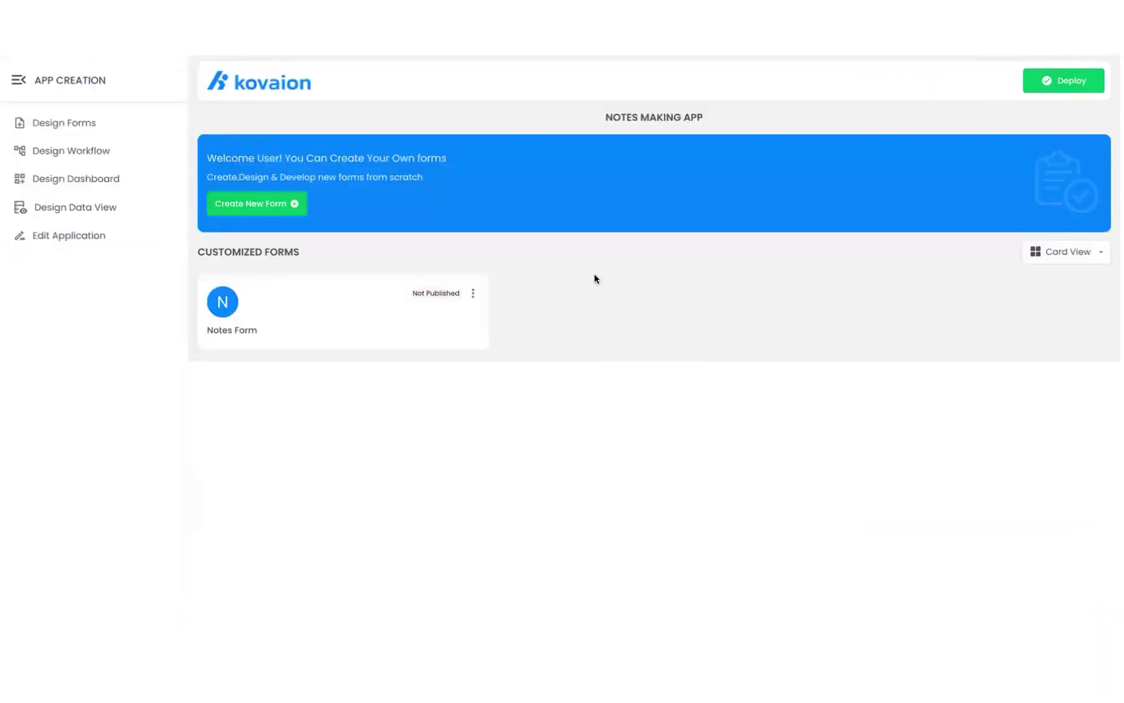
Step: Deploy the Notes making app by publishing its Notes Form with the version details left blank
{"action": "left_click", "coordinate": [475, 294]}
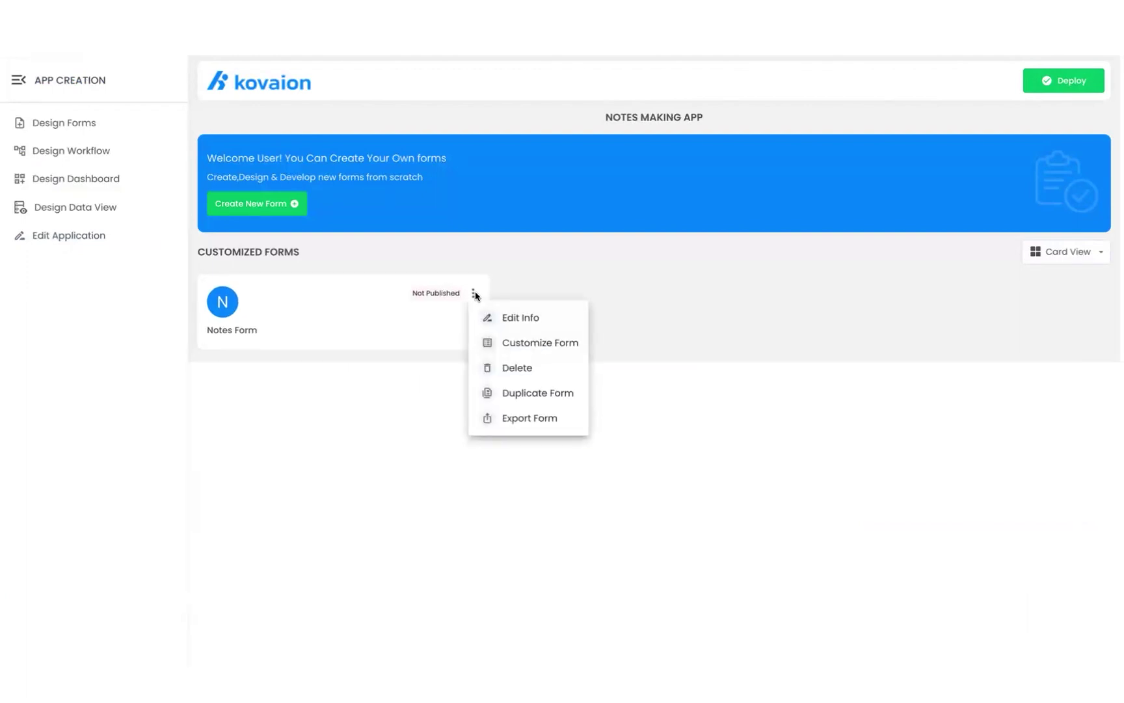
{"action": "left_click", "coordinate": [677, 246]}
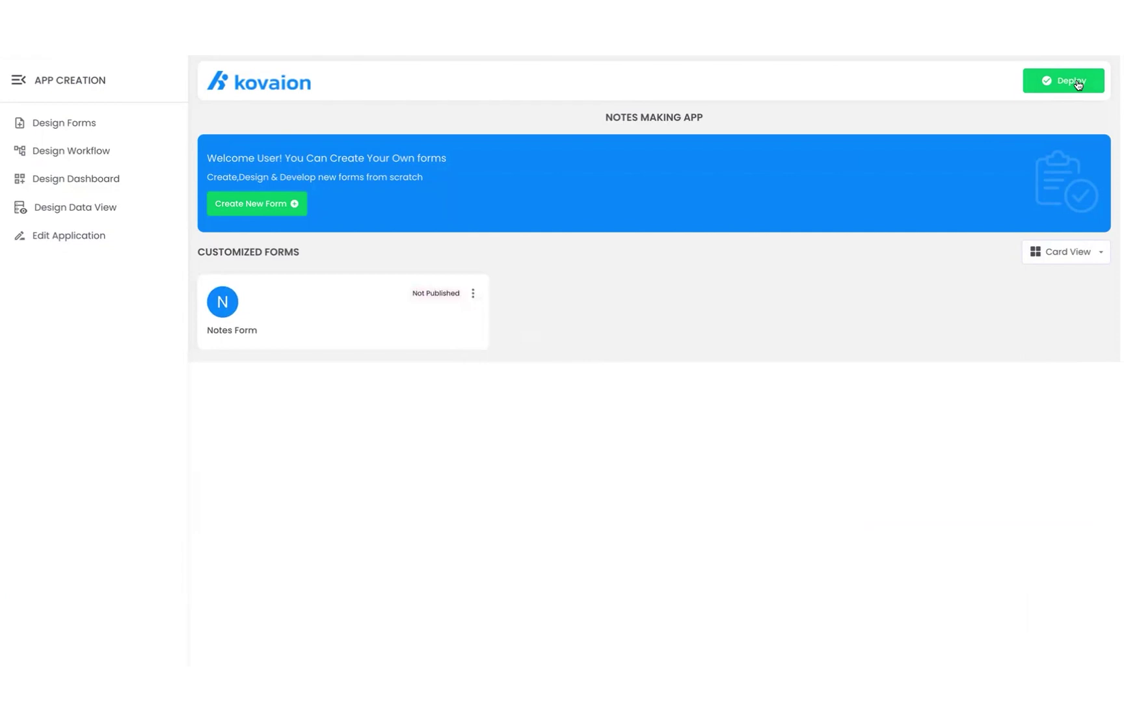
{"action": "left_click", "coordinate": [1076, 82]}
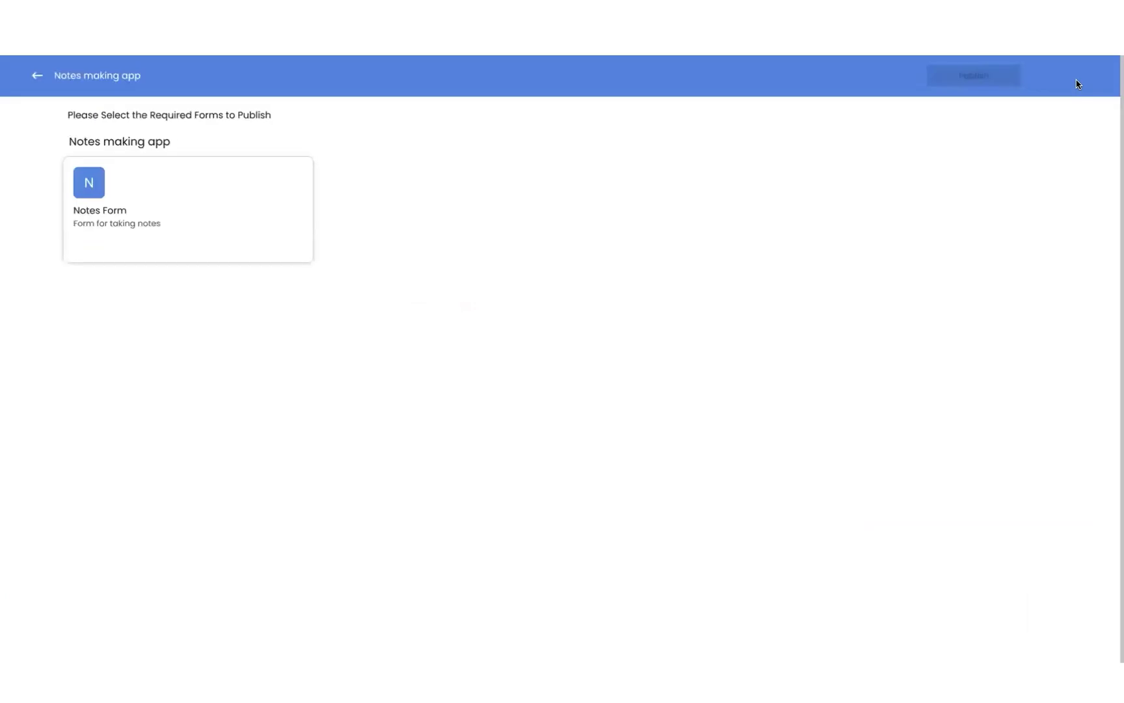
{"action": "left_click", "coordinate": [183, 202]}
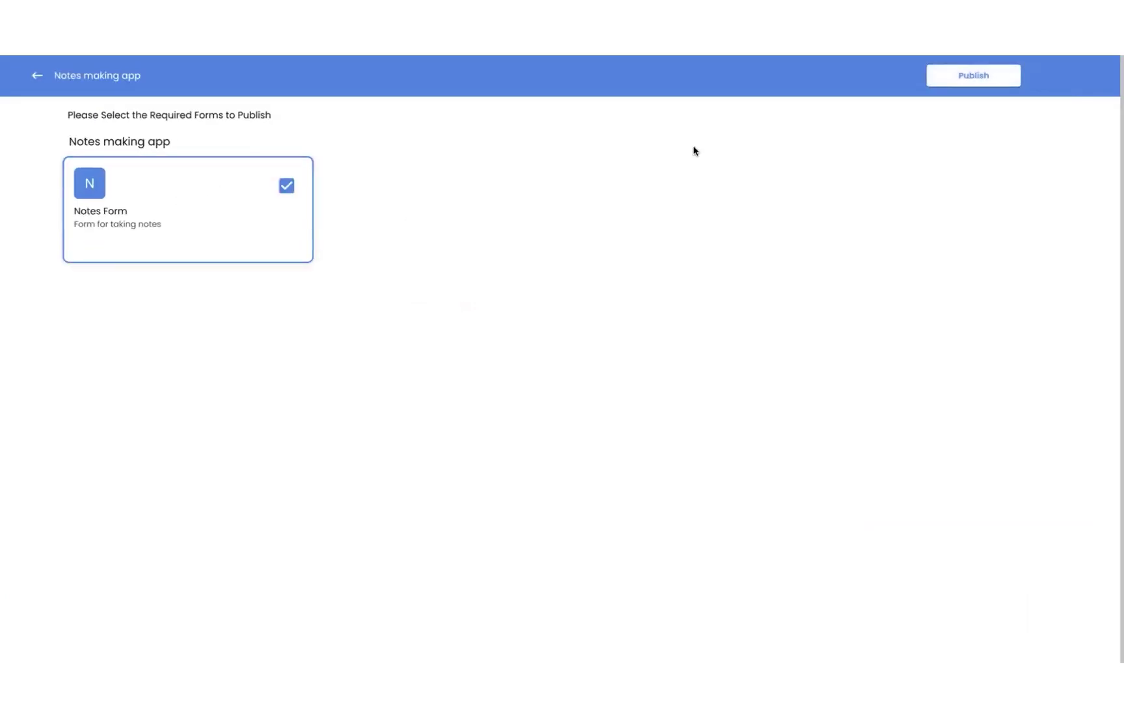
{"action": "left_click", "coordinate": [967, 76]}
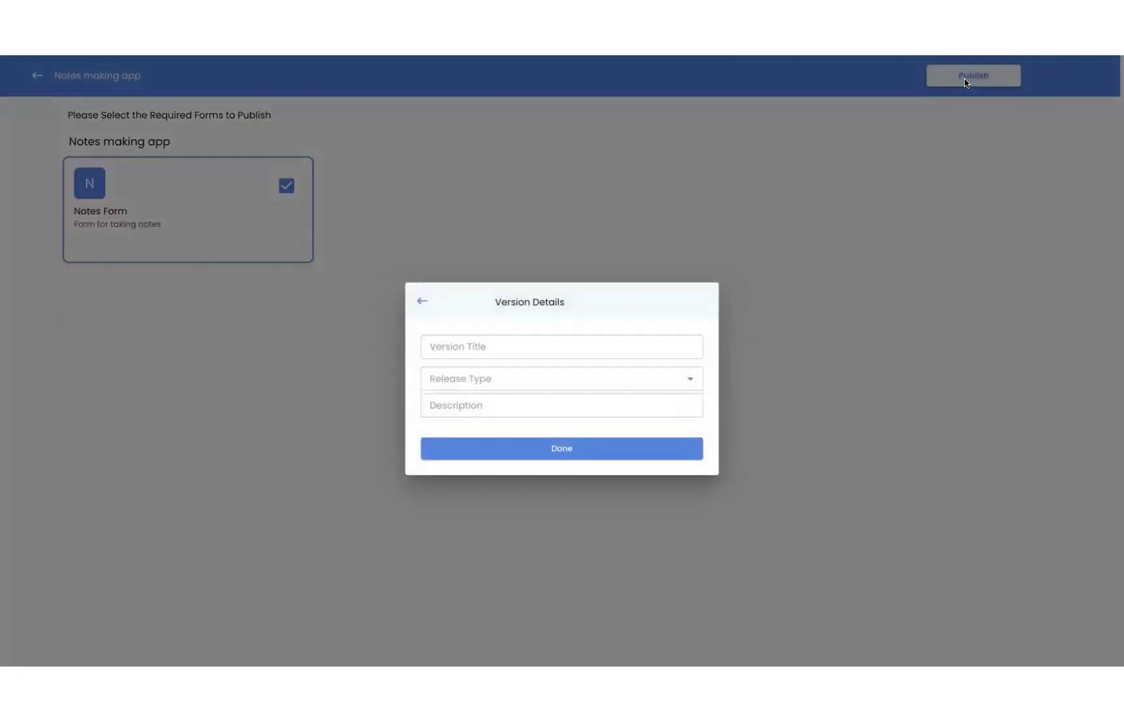
{"action": "left_click", "coordinate": [548, 454]}
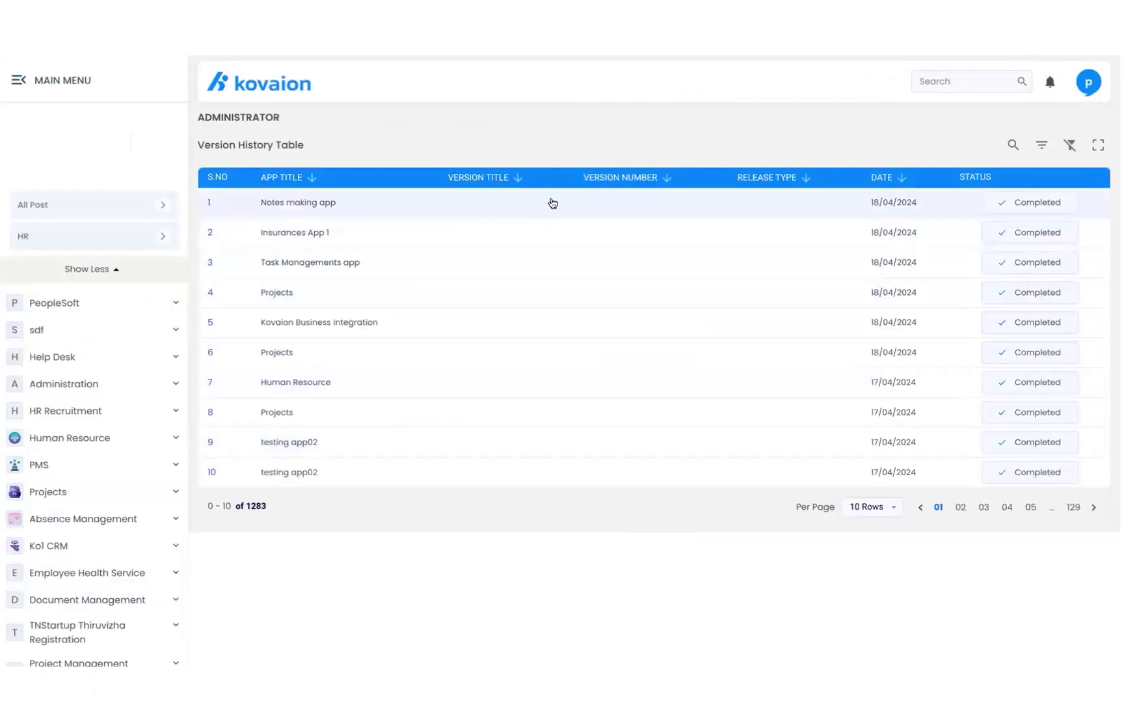
Step: Return to the home page and open the live Notes Making App from the Employee Engagement applications
{"action": "left_click", "coordinate": [260, 87]}
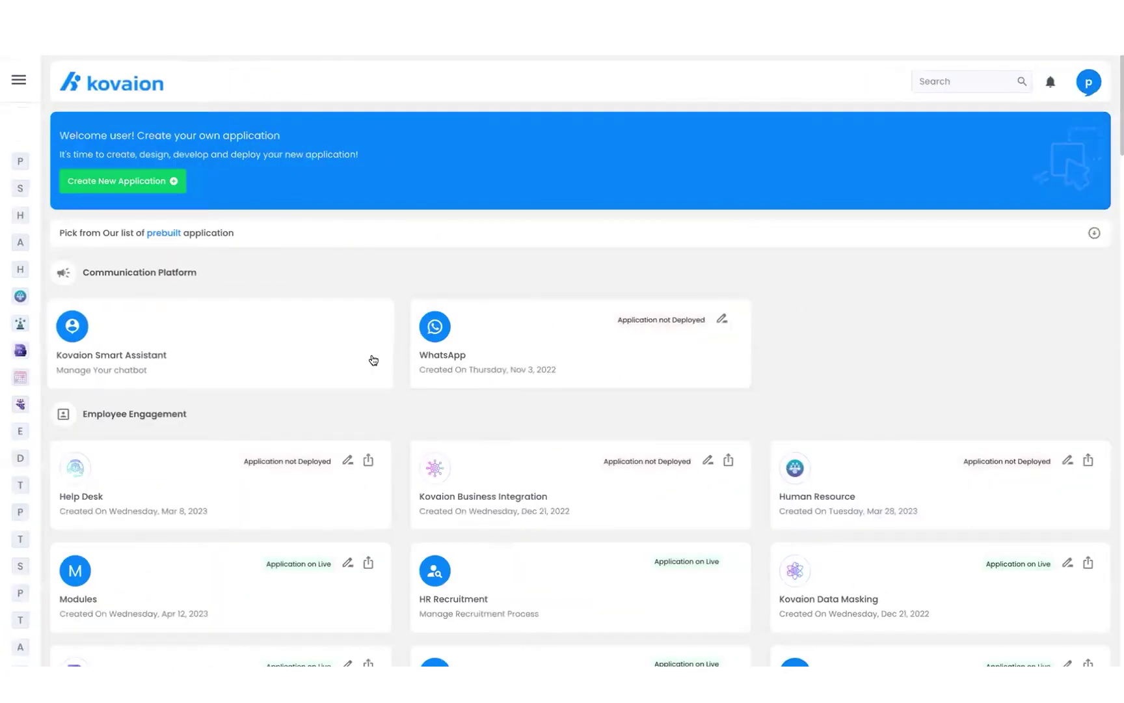
{"action": "scroll", "coordinate": [908, 328], "scroll_direction": "down", "scroll_amount": 10}
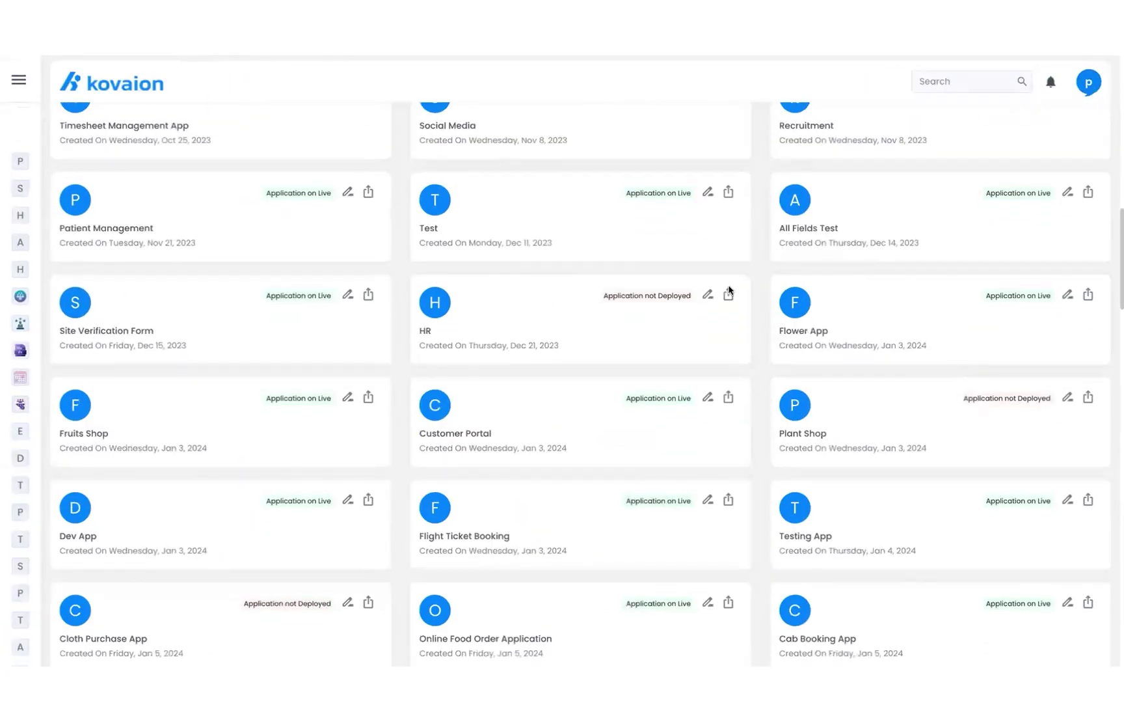
{"action": "scroll", "coordinate": [792, 420], "scroll_direction": "down", "scroll_amount": 8}
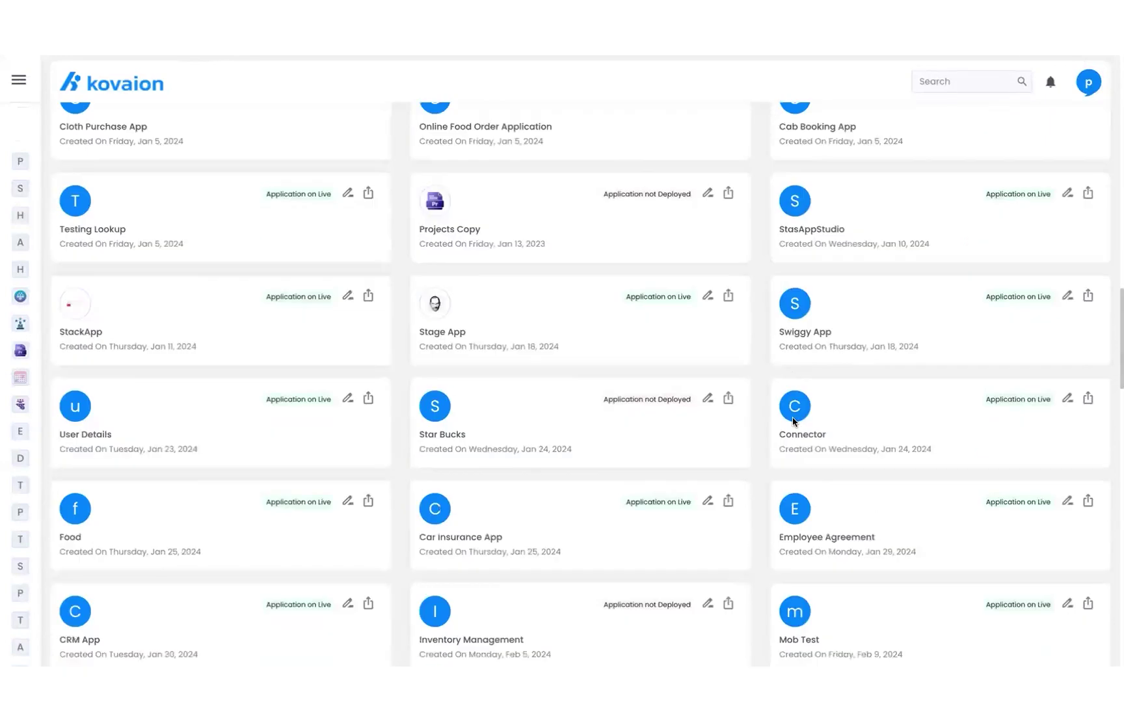
{"action": "scroll", "coordinate": [792, 421], "scroll_direction": "down", "scroll_amount": 14}
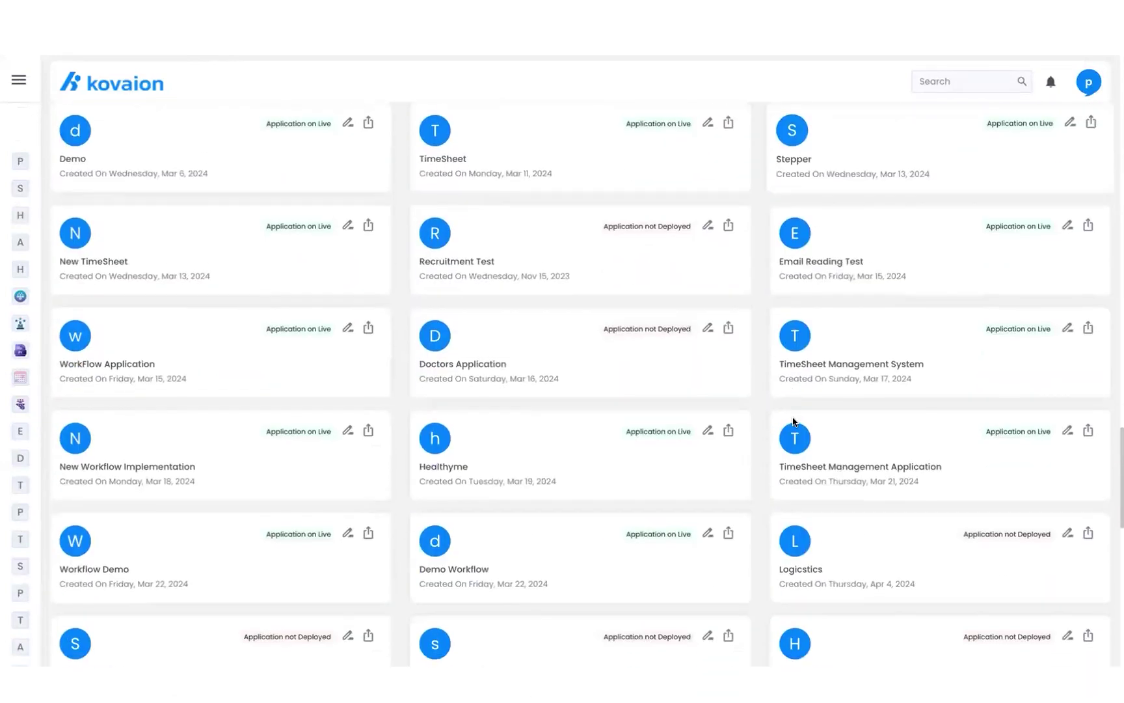
{"action": "scroll", "coordinate": [793, 420], "scroll_direction": "down", "scroll_amount": 17}
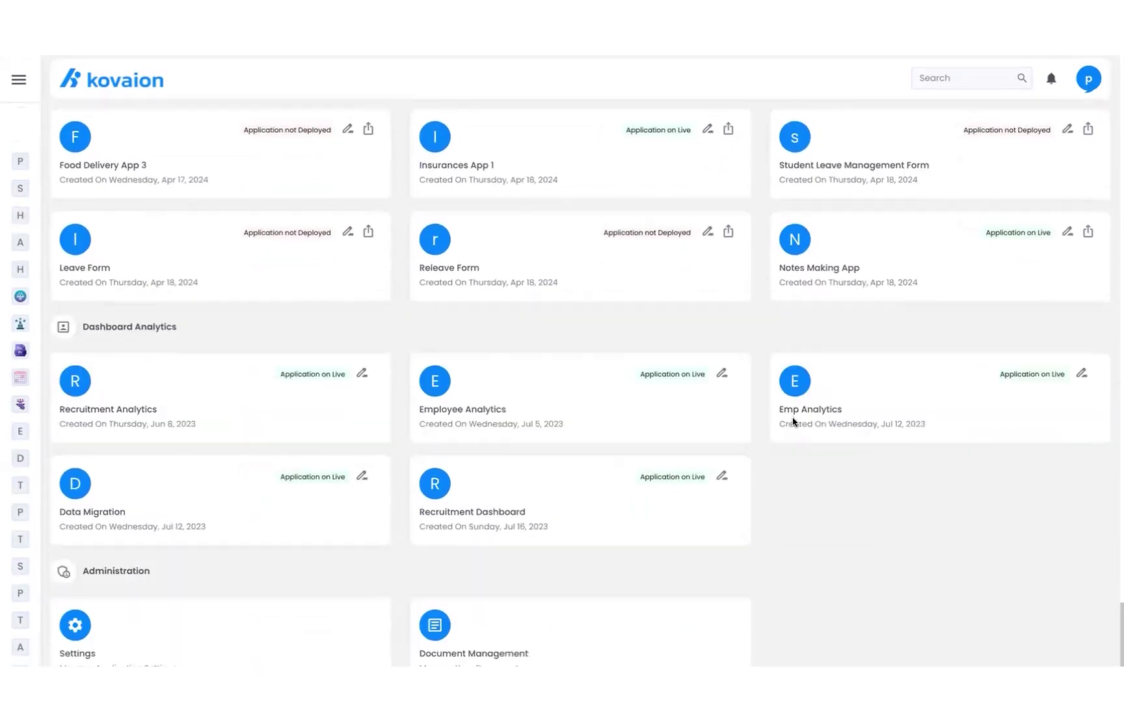
{"action": "scroll", "coordinate": [835, 413], "scroll_direction": "up", "scroll_amount": 2}
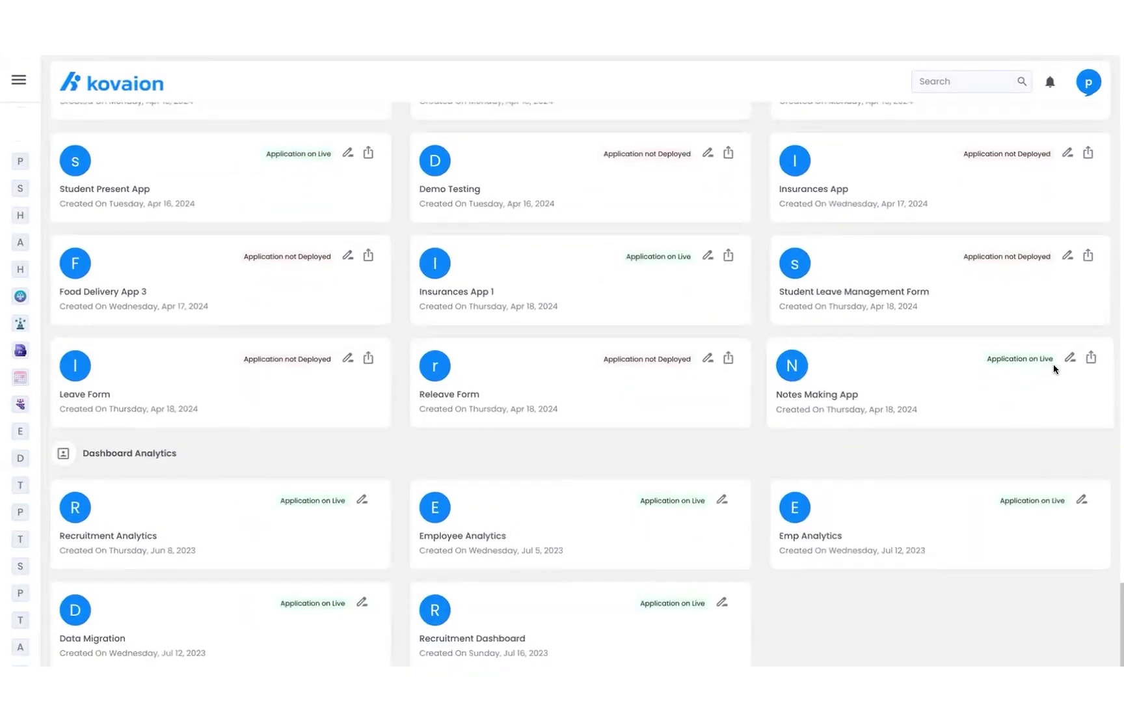
{"action": "left_click", "coordinate": [829, 399]}
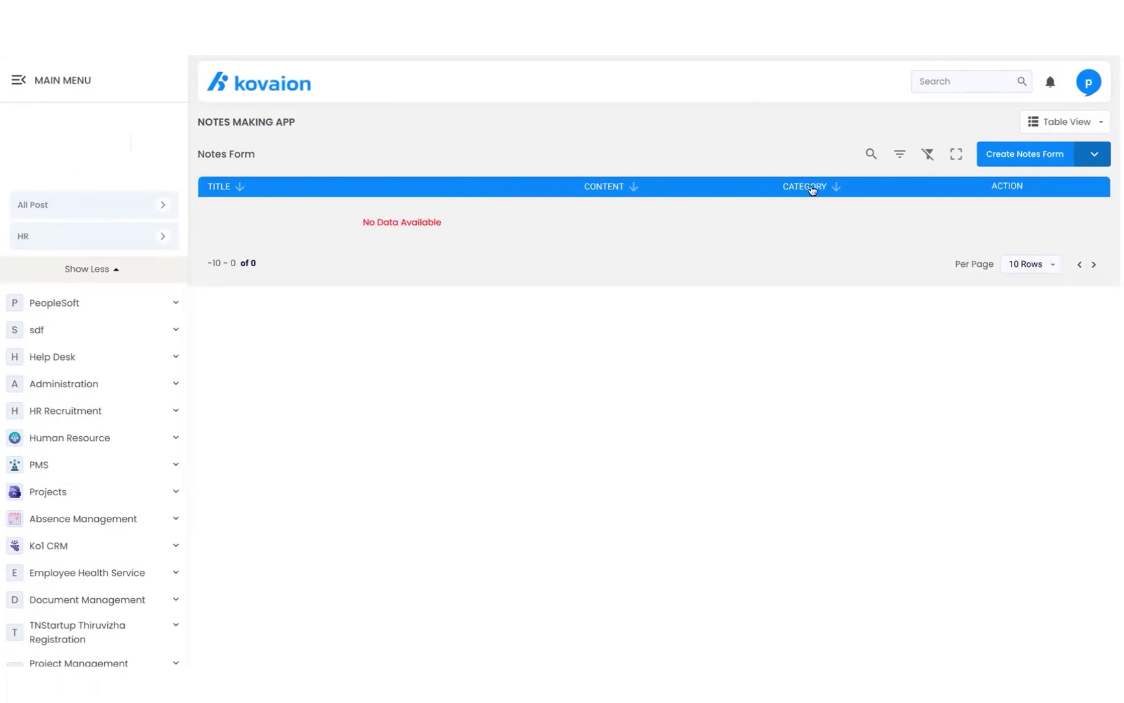
Step: Start a new Notes Form entry and set its title to "My Home work"
{"action": "left_click", "coordinate": [1030, 159]}
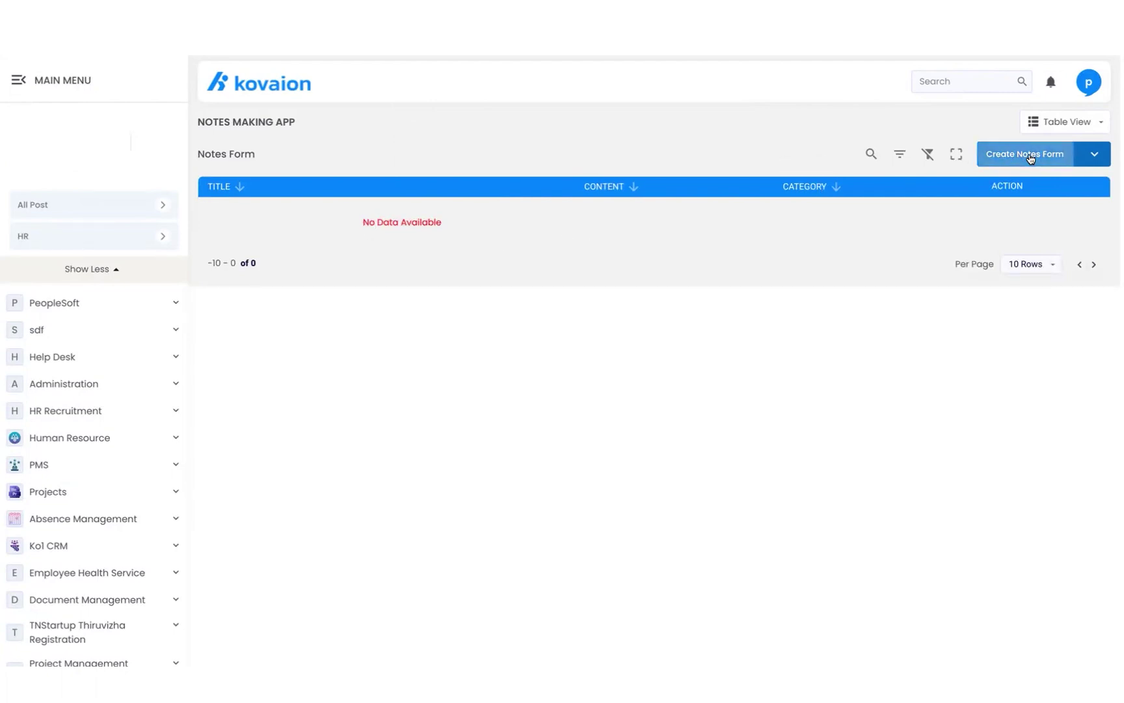
{"action": "left_click", "coordinate": [267, 180]}
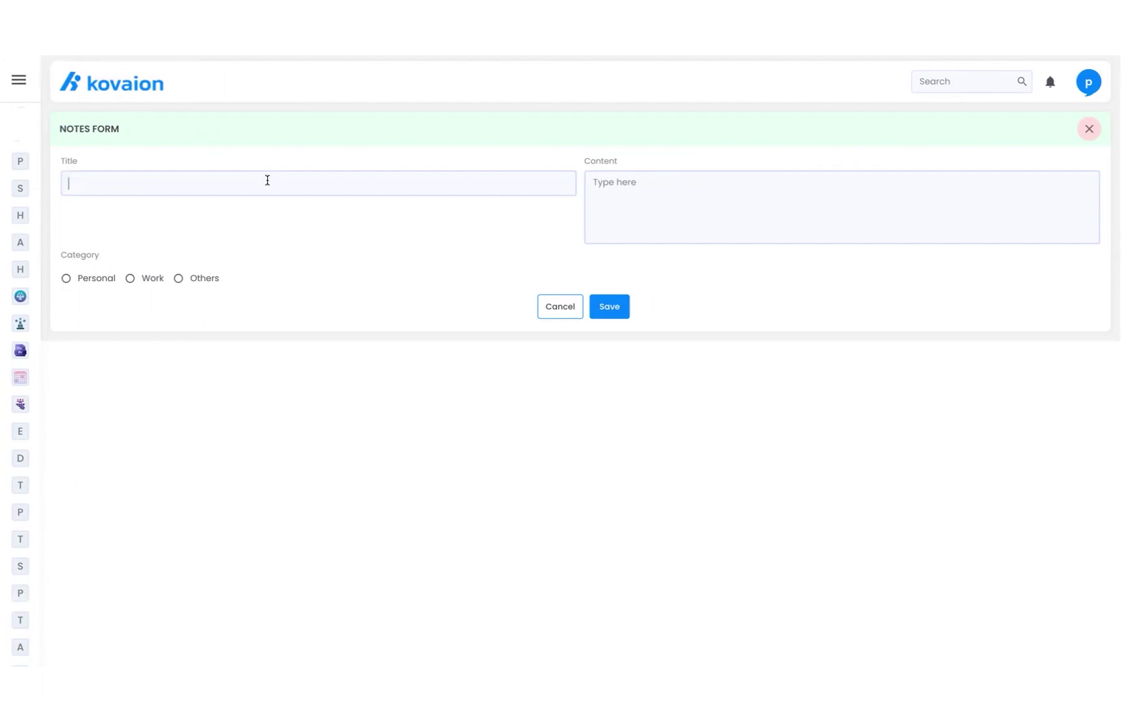
{"action": "type", "text": "My Home work"}
Step: Enter "Need to complete it my tomorrow" as the note's content and save the note under the Work category
{"action": "left_click", "coordinate": [659, 191]}
{"action": "type", "text": "Need "}
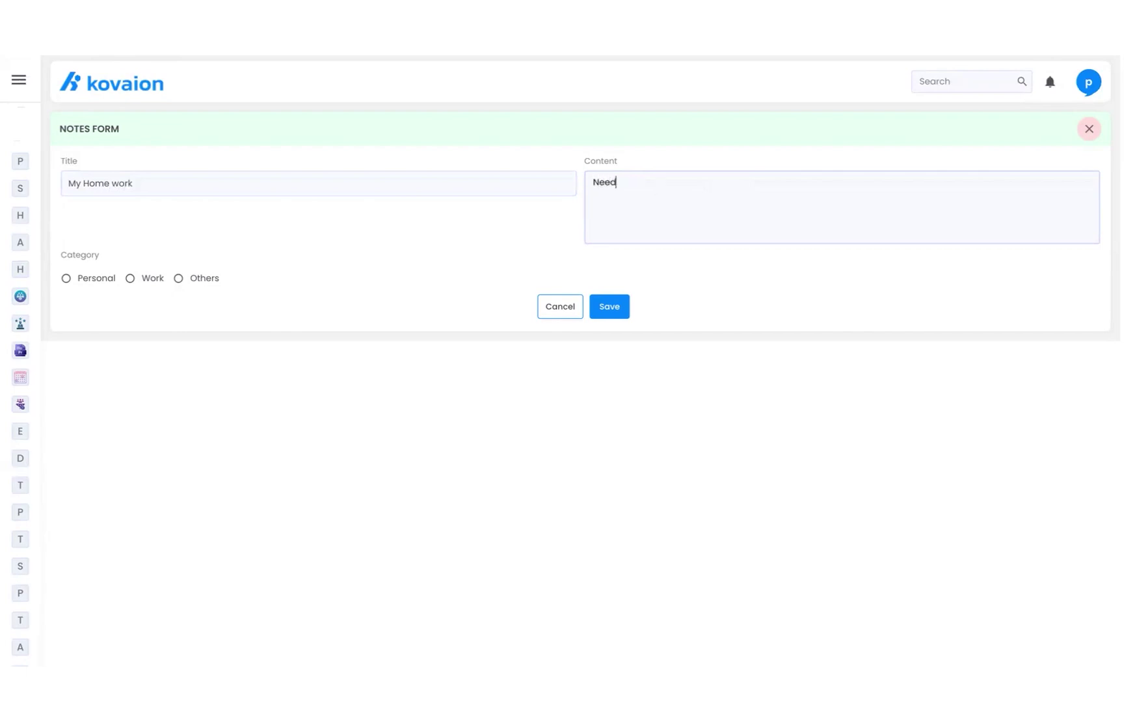
{"action": "type", "text": "to compl"}
{"action": "type", "text": "ete"}
{"action": "type", "text": "it "}
{"action": "type", "text": "my"}
{"action": "type", "text": " tom"}
{"action": "type", "text": "orrow"}
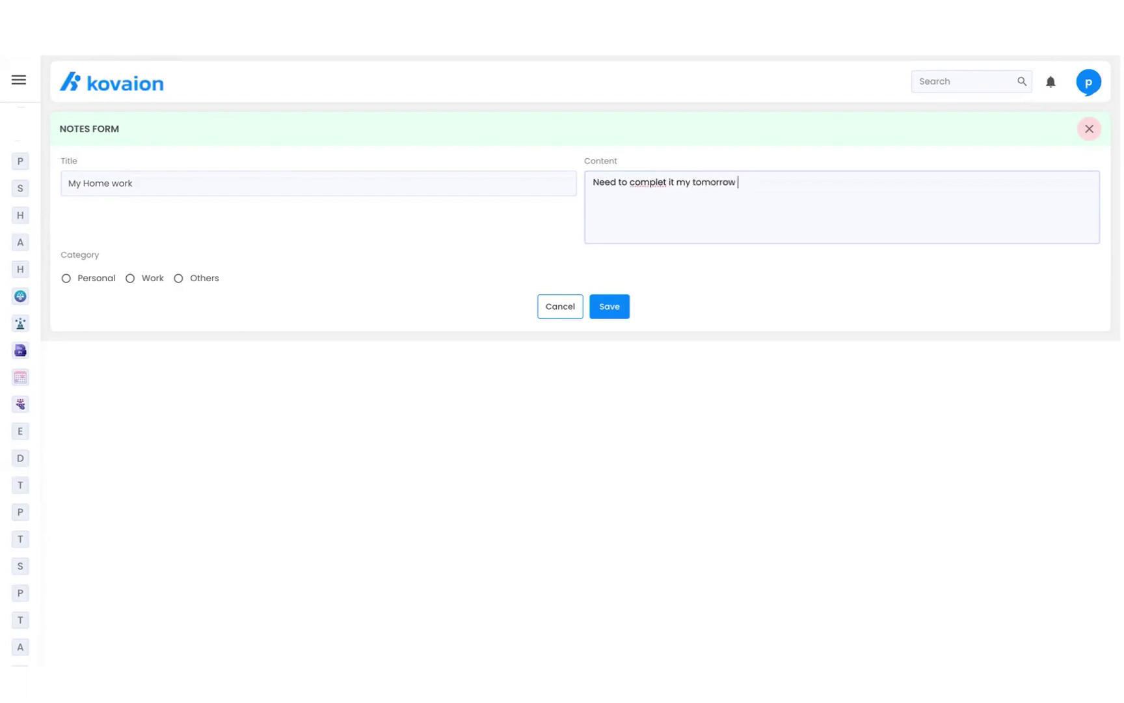
{"action": "double_click", "coordinate": [657, 181]}
{"action": "type", "text": "complete"}
{"action": "left_click", "coordinate": [131, 279]}
{"action": "left_click", "coordinate": [610, 307]}
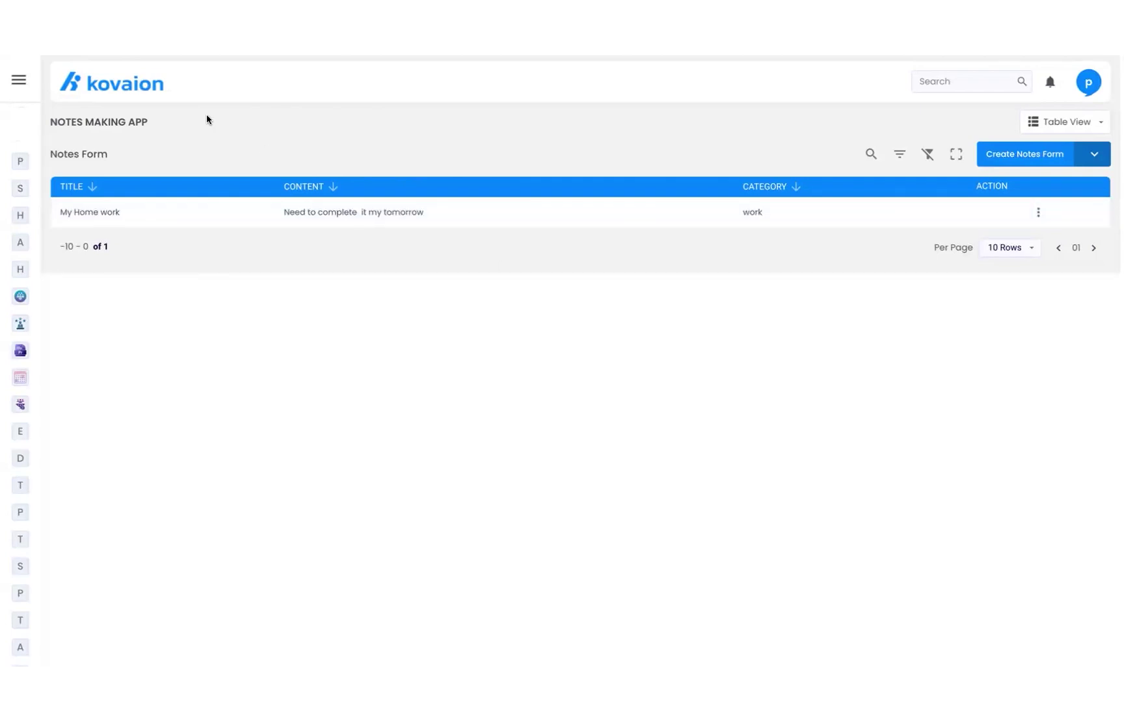
Step: Return to the home page and open the Mobile Application setup in the Administration section
{"action": "left_click", "coordinate": [125, 85]}
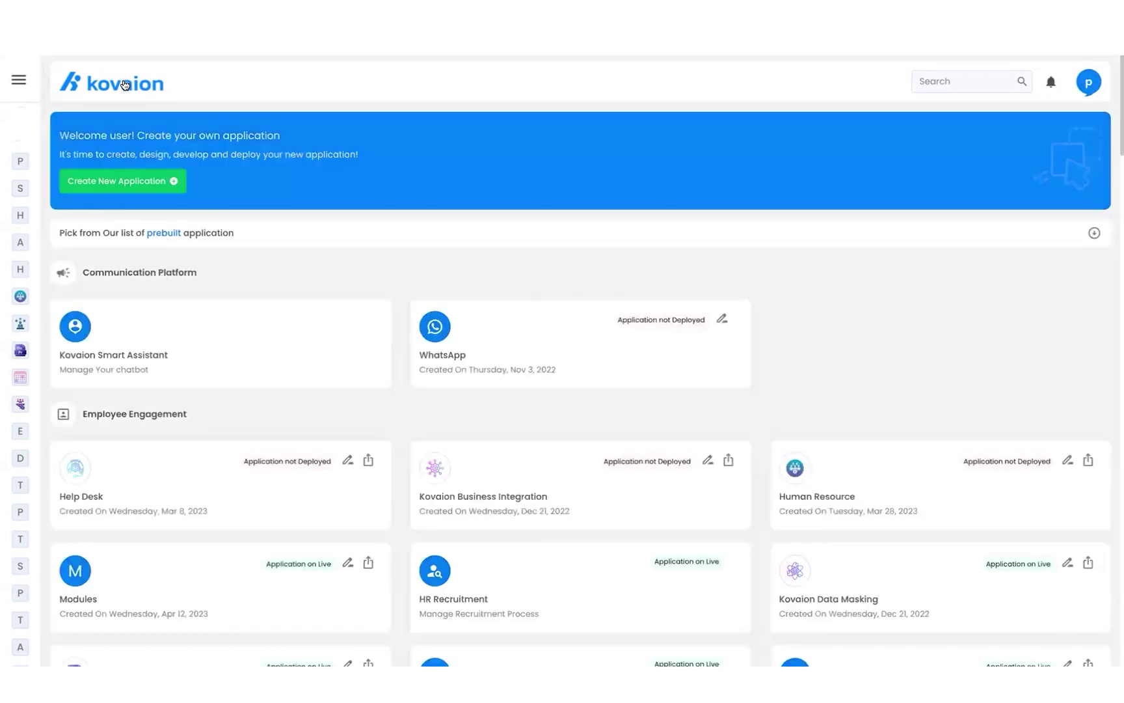
{"action": "left_click", "coordinate": [18, 84]}
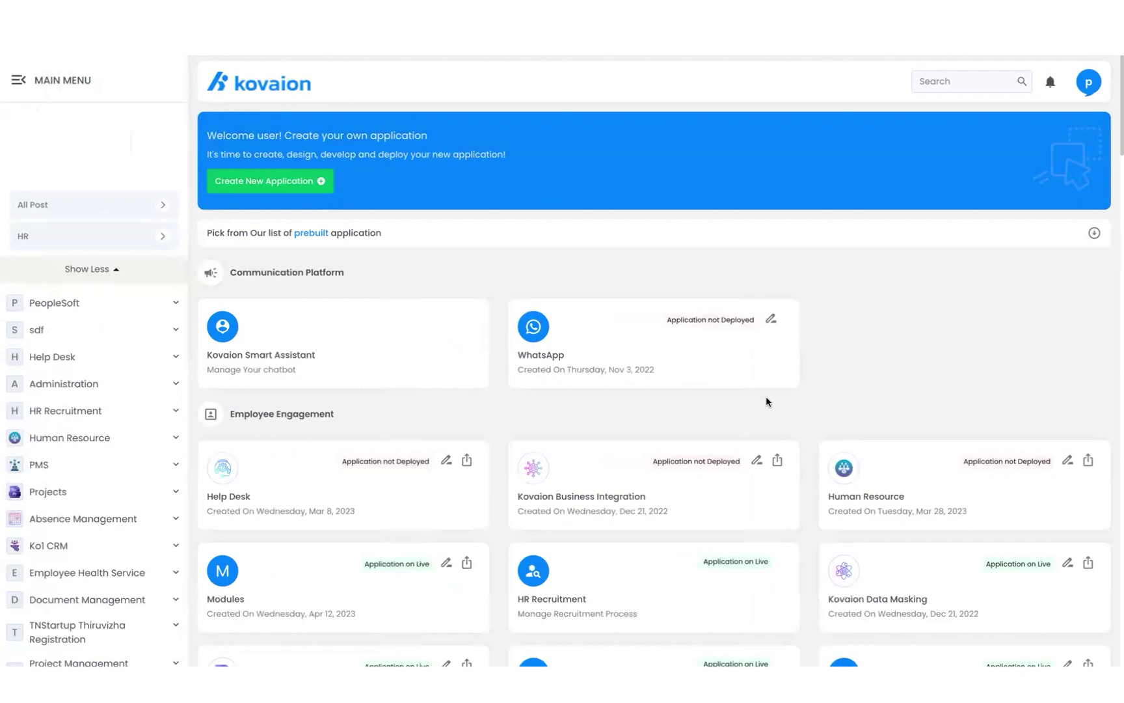
{"action": "left_click", "coordinate": [84, 384]}
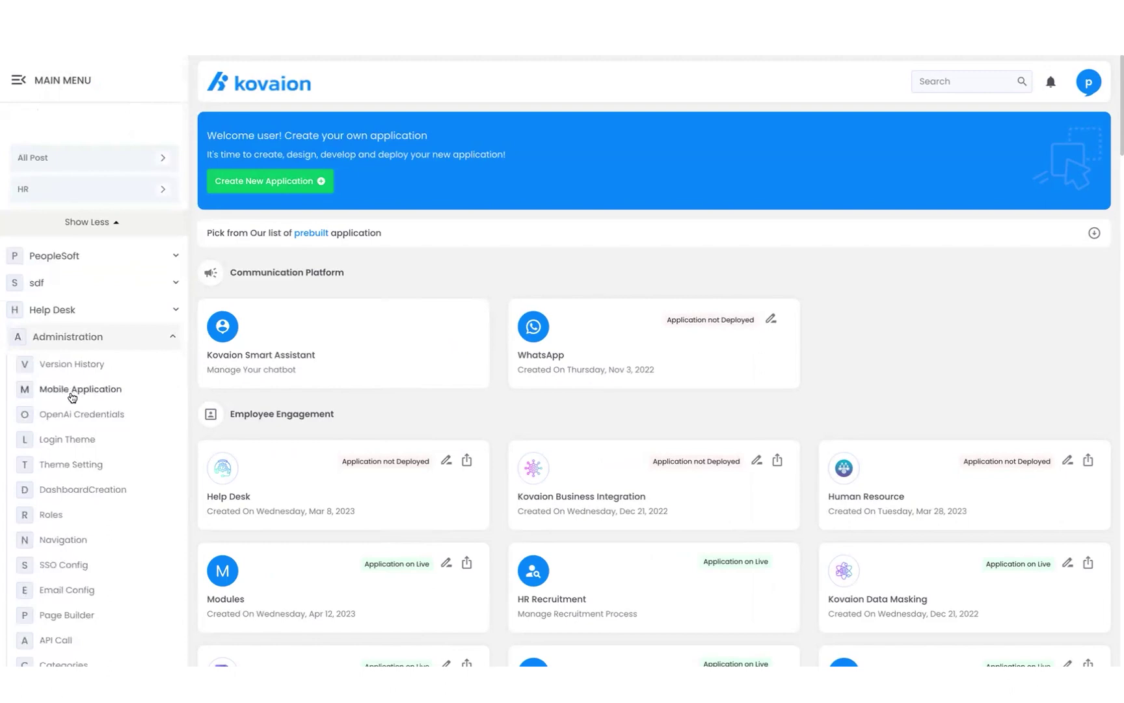
{"action": "left_click", "coordinate": [93, 393]}
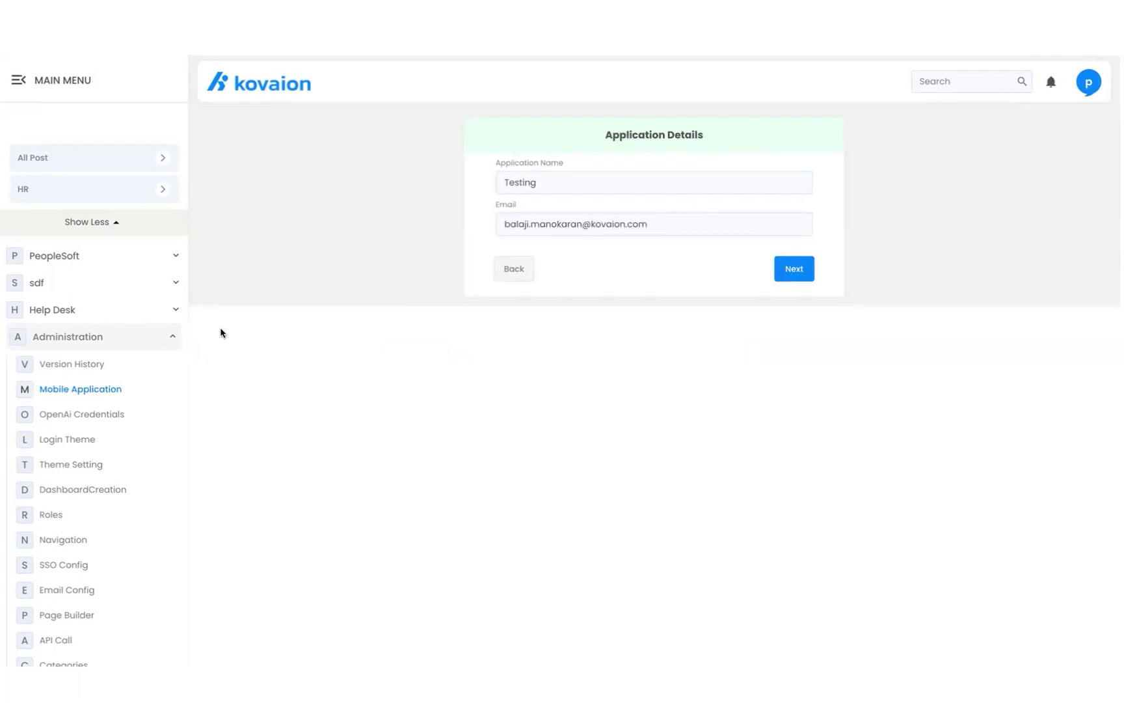
Step: Name the mobile application "Notes App", keep the existing email address, and continue to the application selection
{"action": "double_click", "coordinate": [538, 183]}
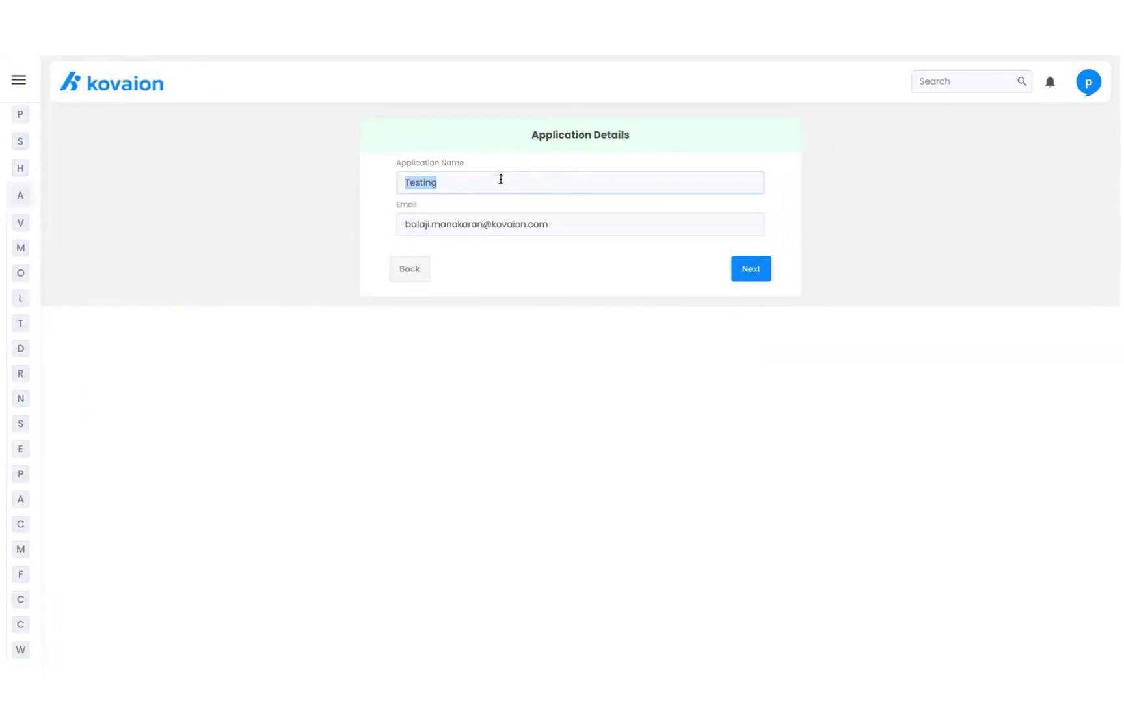
{"action": "type", "text": "Nots"}
{"action": "key", "text": "BackSpace"}
{"action": "key", "text": "BackSpace"}
{"action": "type", "text": "es App"}
{"action": "left_click_drag", "start_coordinate": [566, 224], "coordinate": [409, 223]}
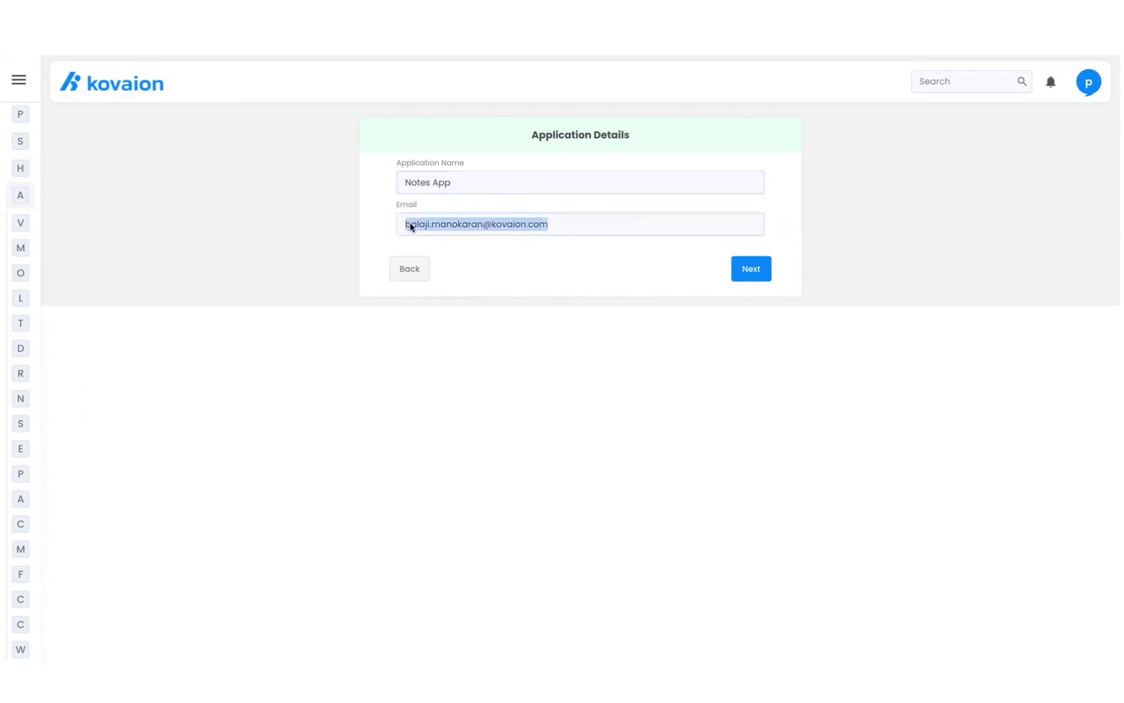
{"action": "left_click", "coordinate": [560, 227]}
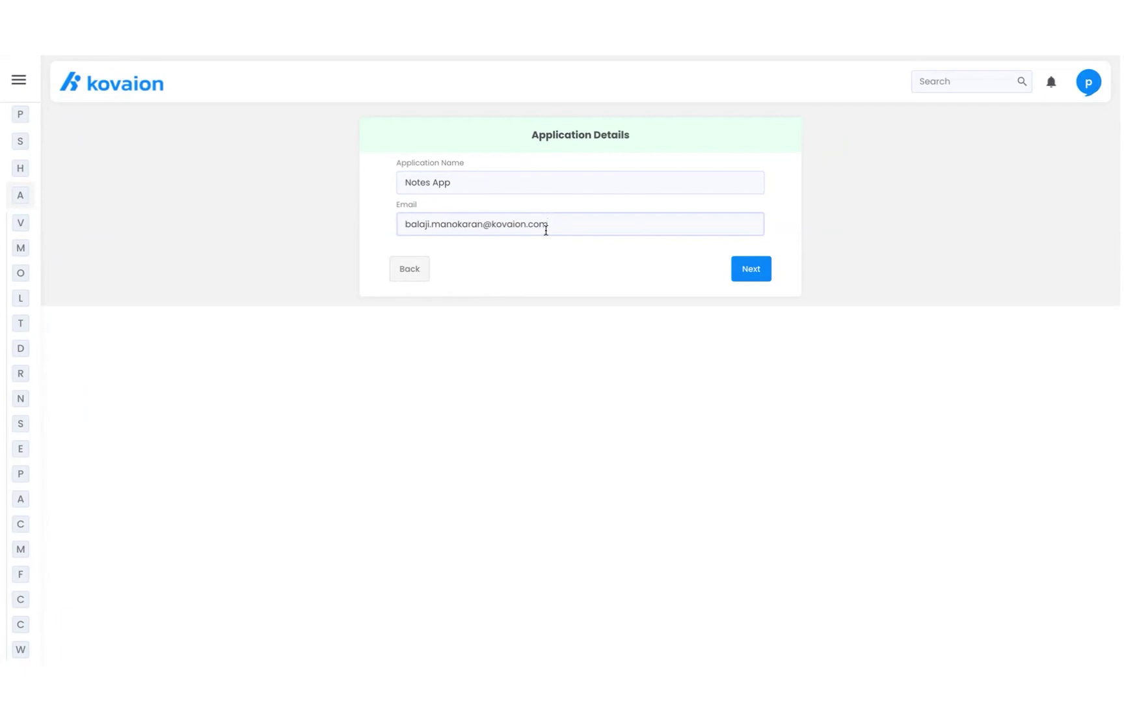
{"action": "left_click", "coordinate": [749, 268]}
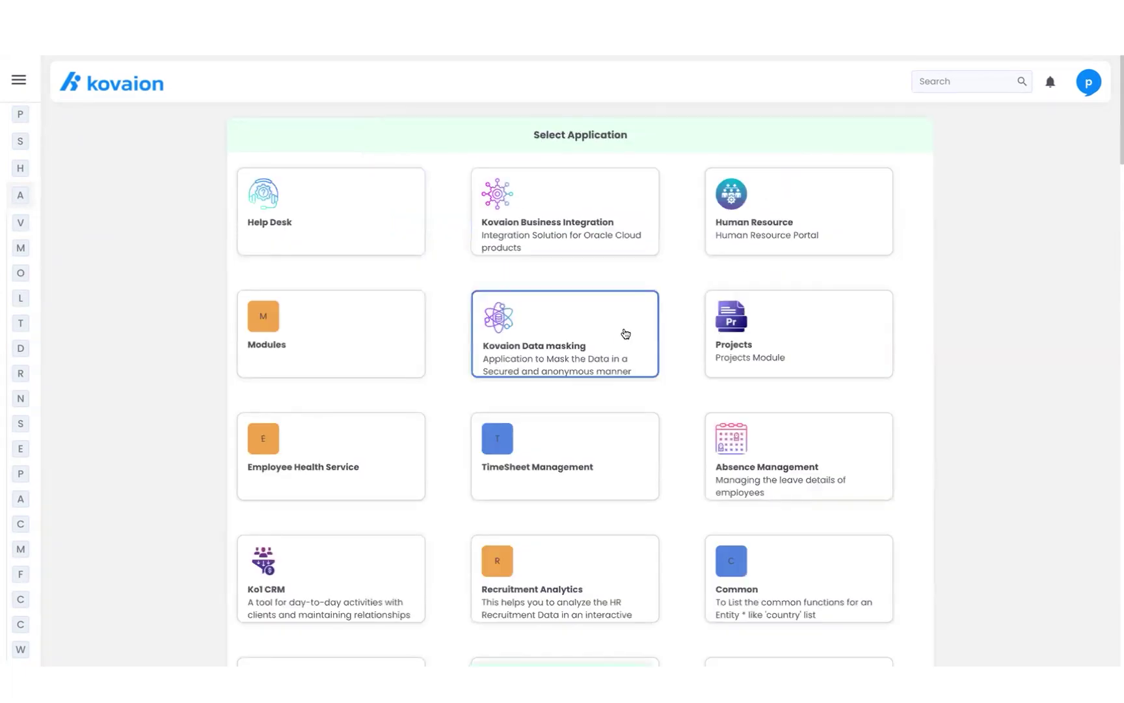
Step: Select the Notes making app for the mobile application and include its Notes Form
{"action": "scroll", "coordinate": [557, 377], "scroll_direction": "down", "scroll_amount": 2}
{"action": "scroll", "coordinate": [557, 379], "scroll_direction": "down", "scroll_amount": 9}
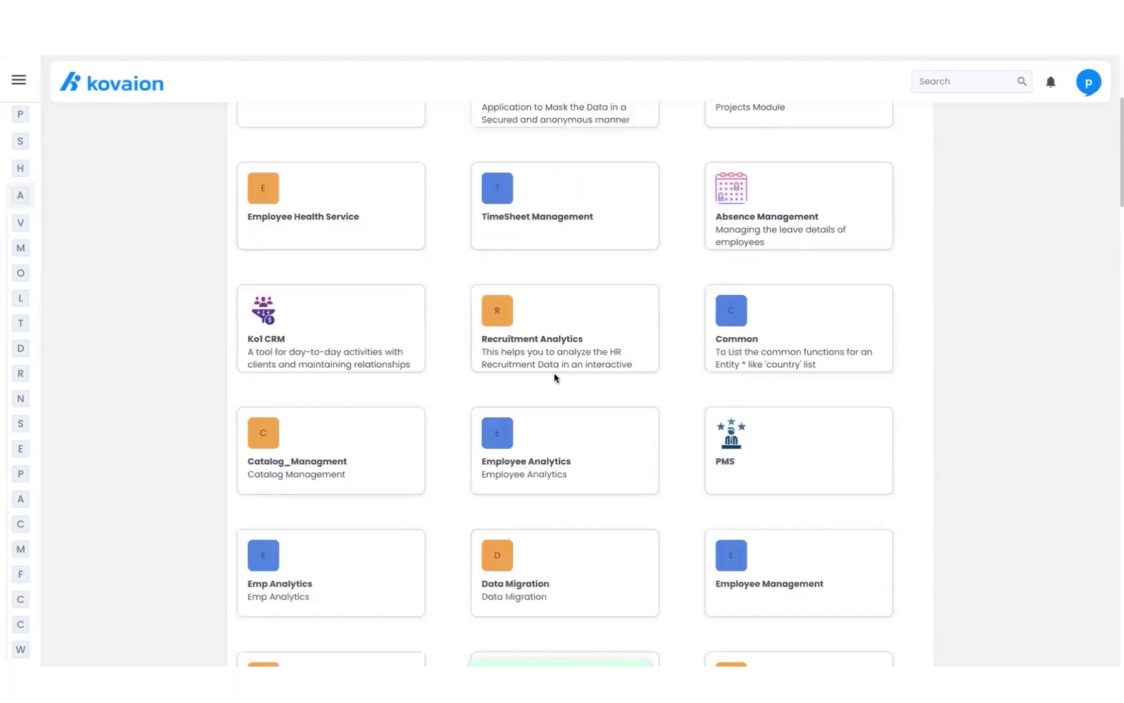
{"action": "scroll", "coordinate": [554, 377], "scroll_direction": "down", "scroll_amount": 17}
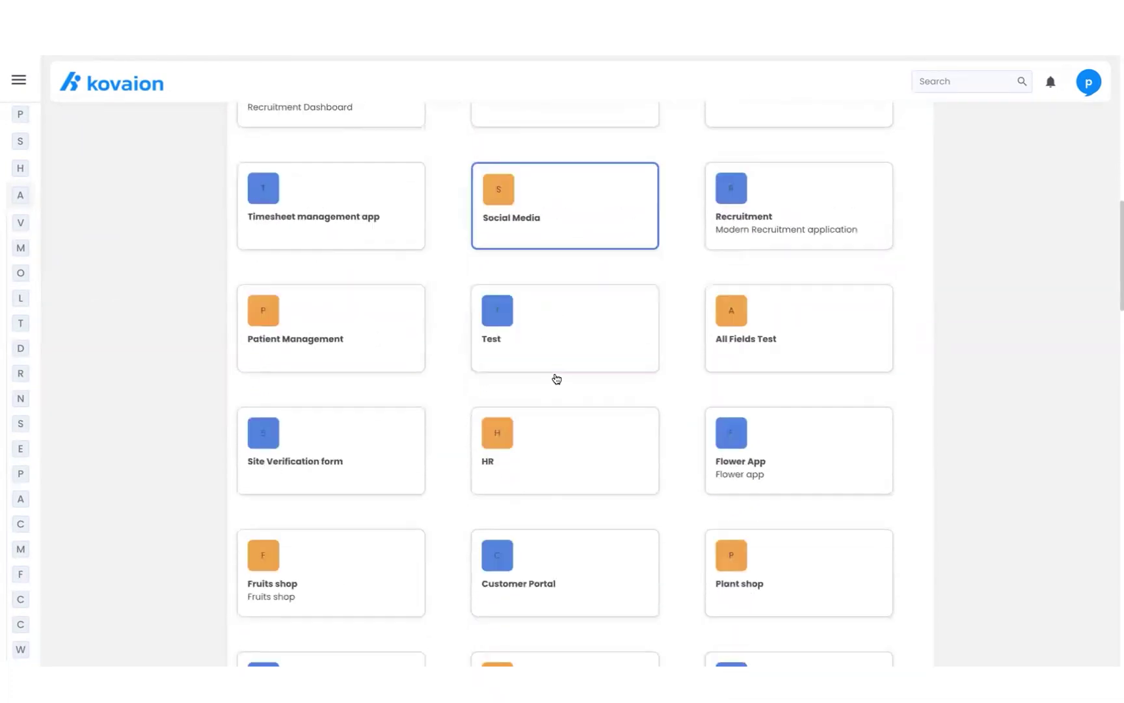
{"action": "scroll", "coordinate": [554, 377], "scroll_direction": "down", "scroll_amount": 16}
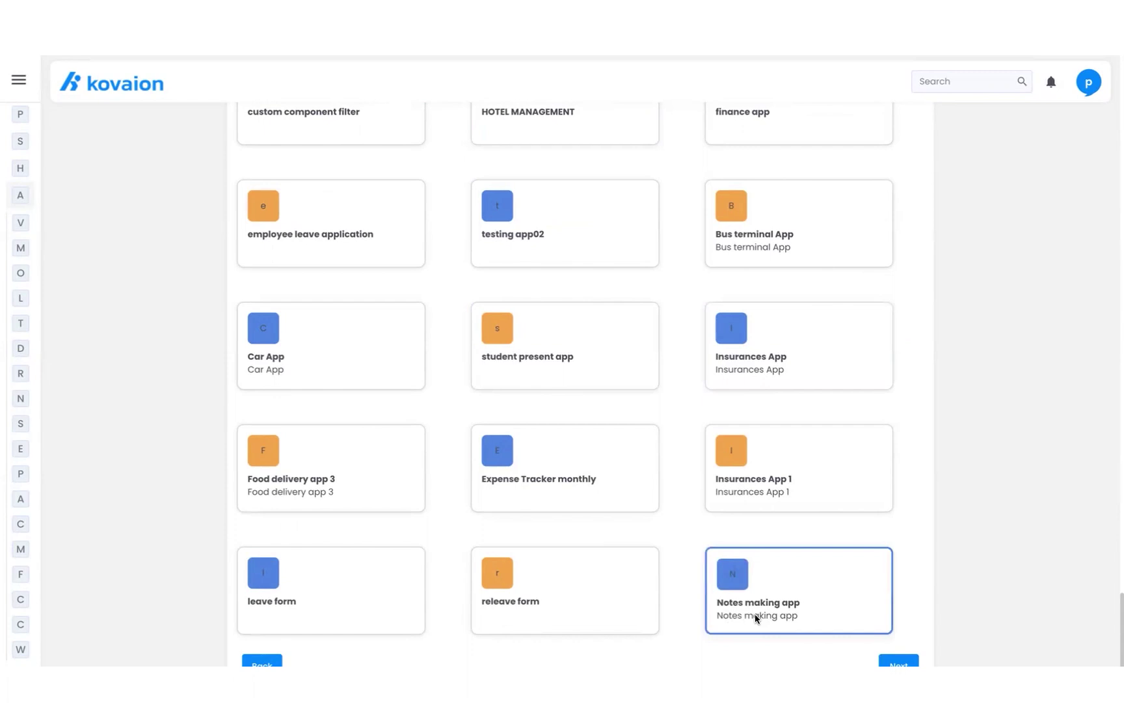
{"action": "left_click", "coordinate": [845, 572]}
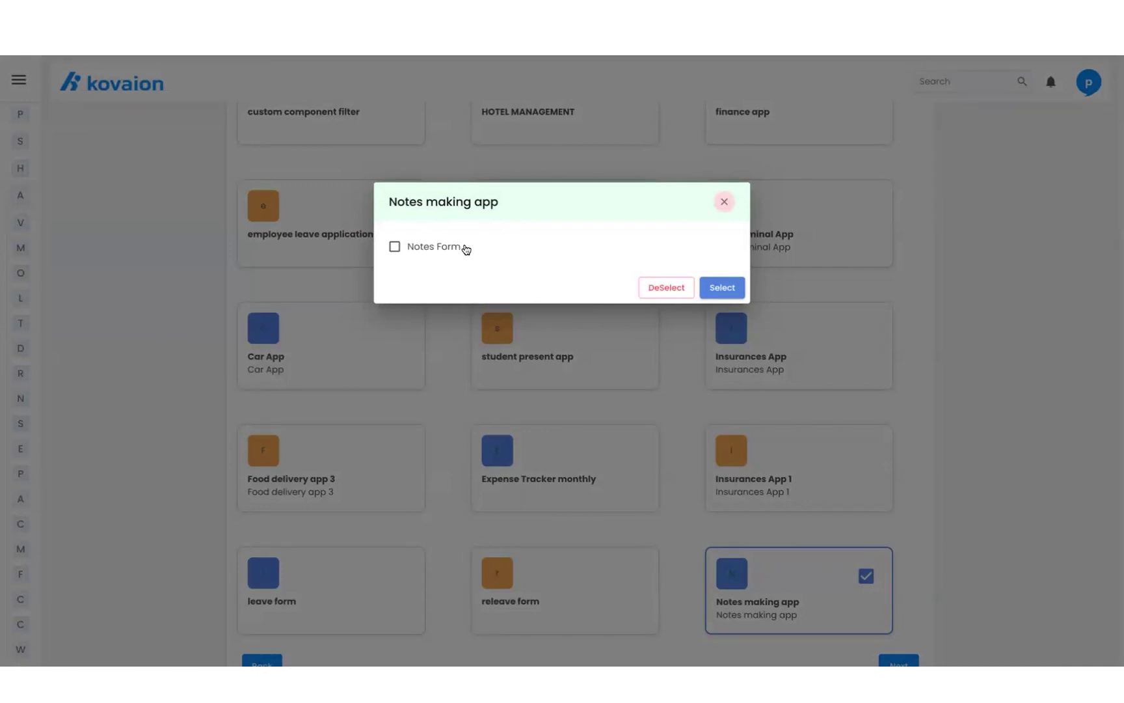
{"action": "left_click", "coordinate": [395, 246]}
{"action": "left_click", "coordinate": [720, 287]}
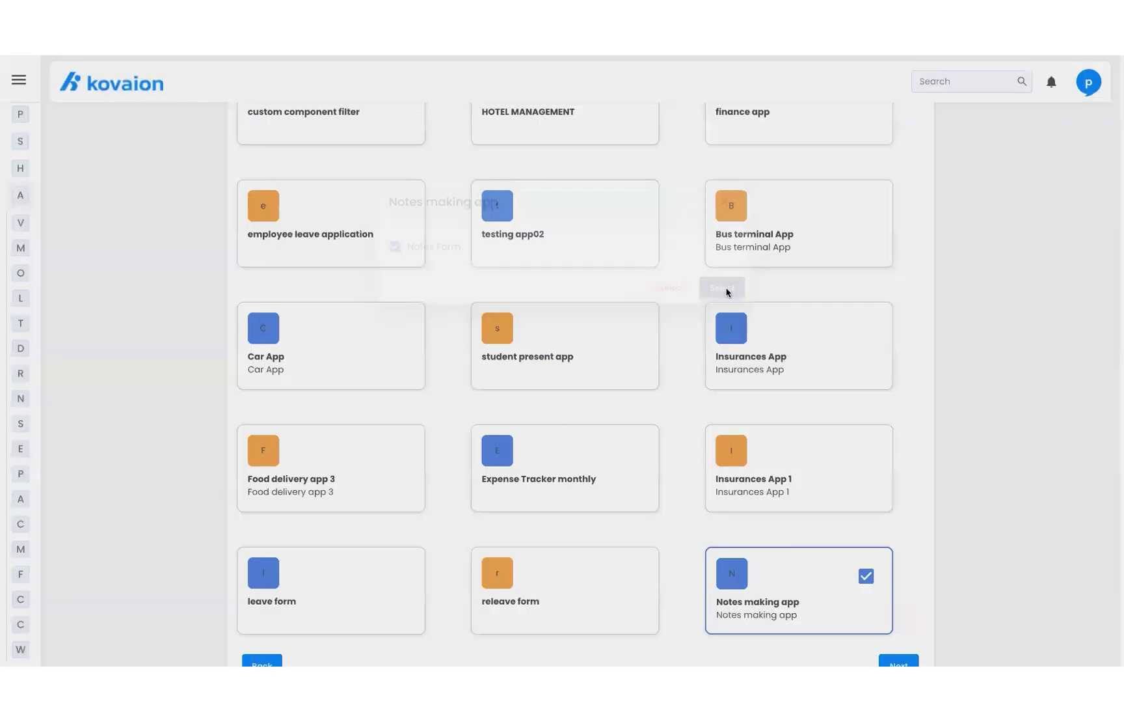
Step: Continue to the final stage, generate the APK, and read the delivery notice
{"action": "left_click", "coordinate": [898, 663]}
{"action": "left_click", "coordinate": [901, 156]}
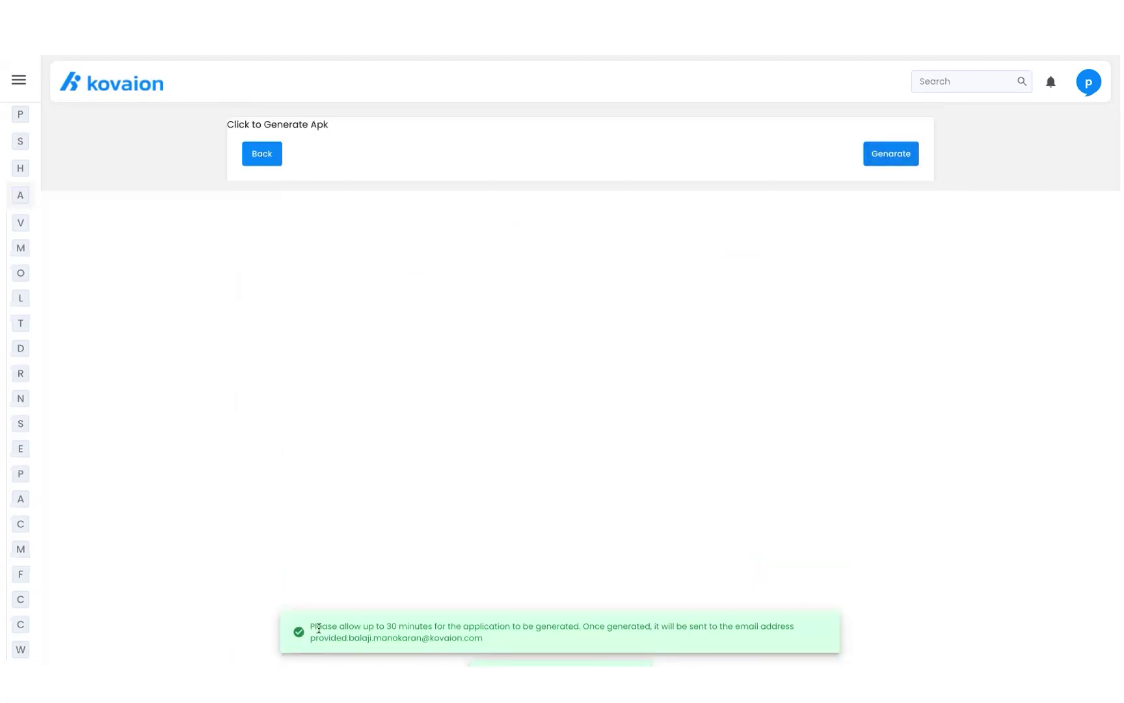
{"action": "left_click_drag", "start_coordinate": [310, 662], "coordinate": [796, 663]}
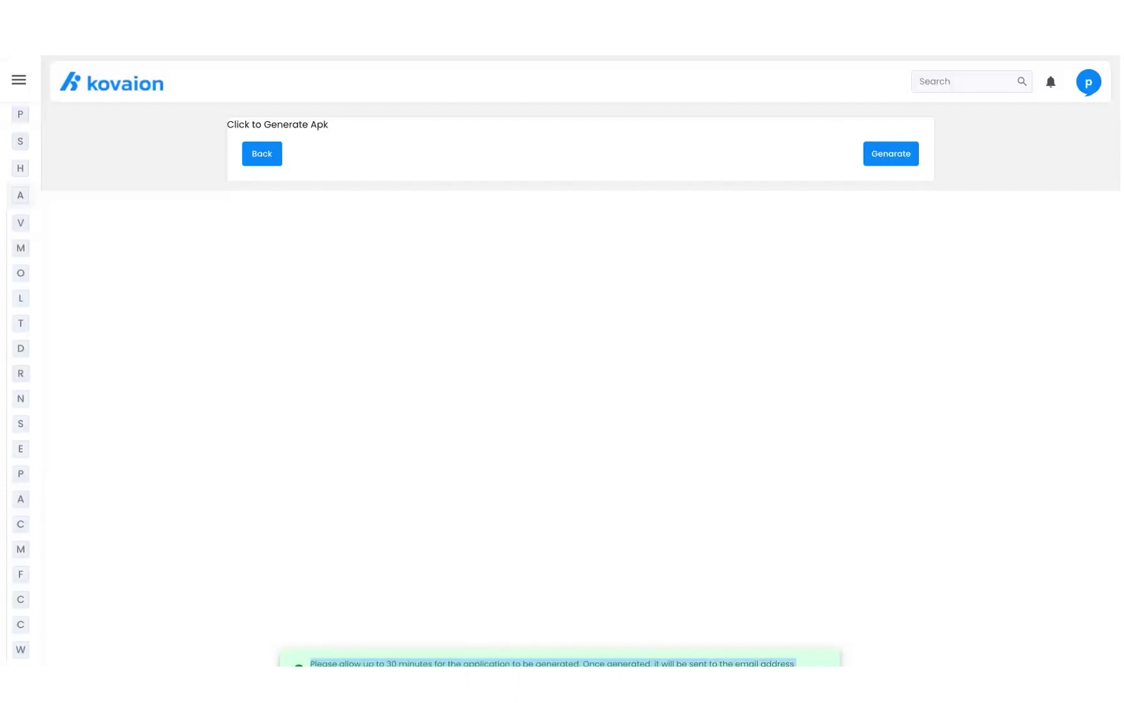
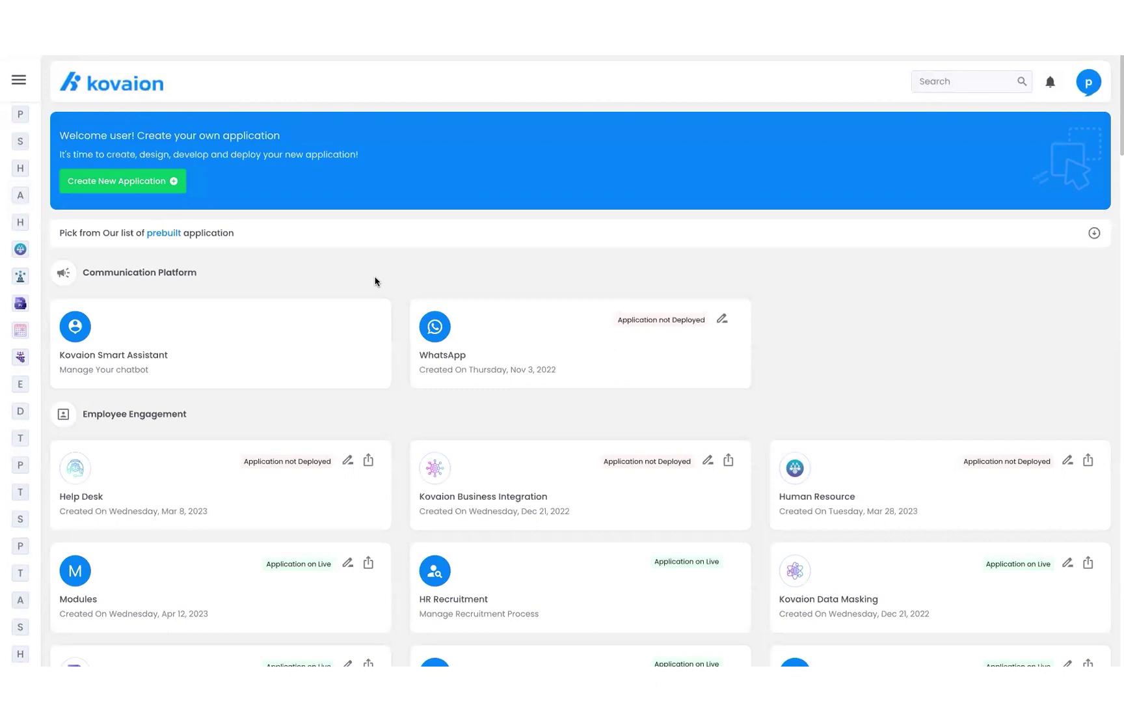
{"action": "scroll", "coordinate": [540, 410], "scroll_direction": "down", "scroll_amount": 3}
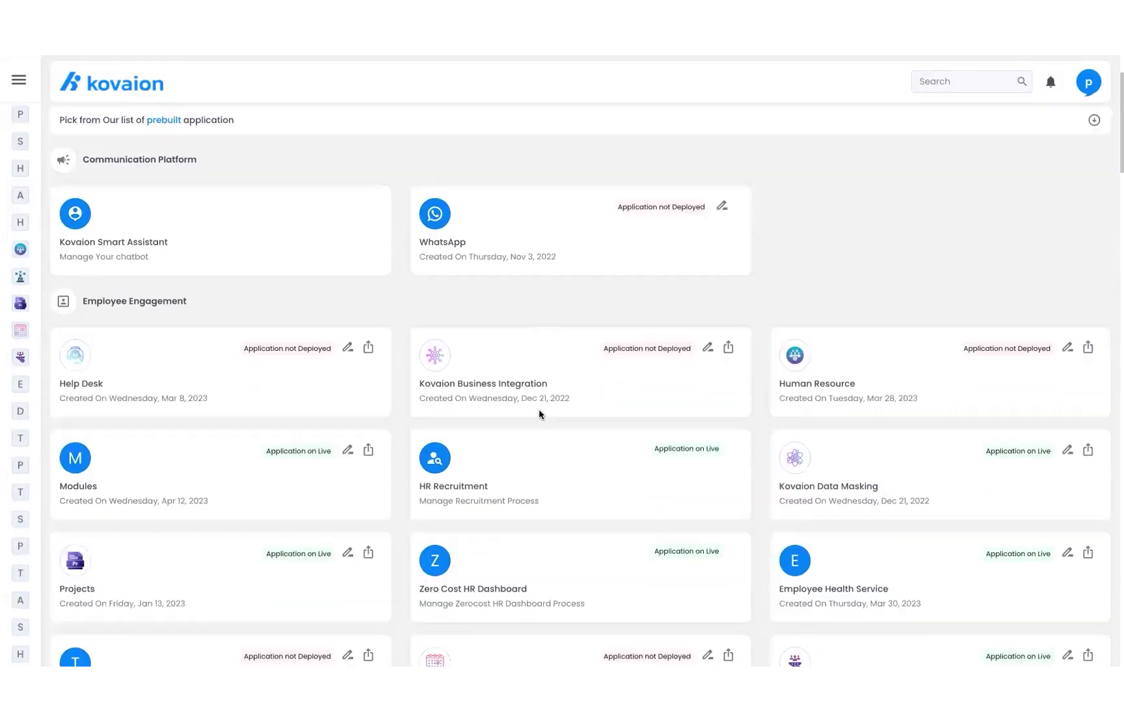